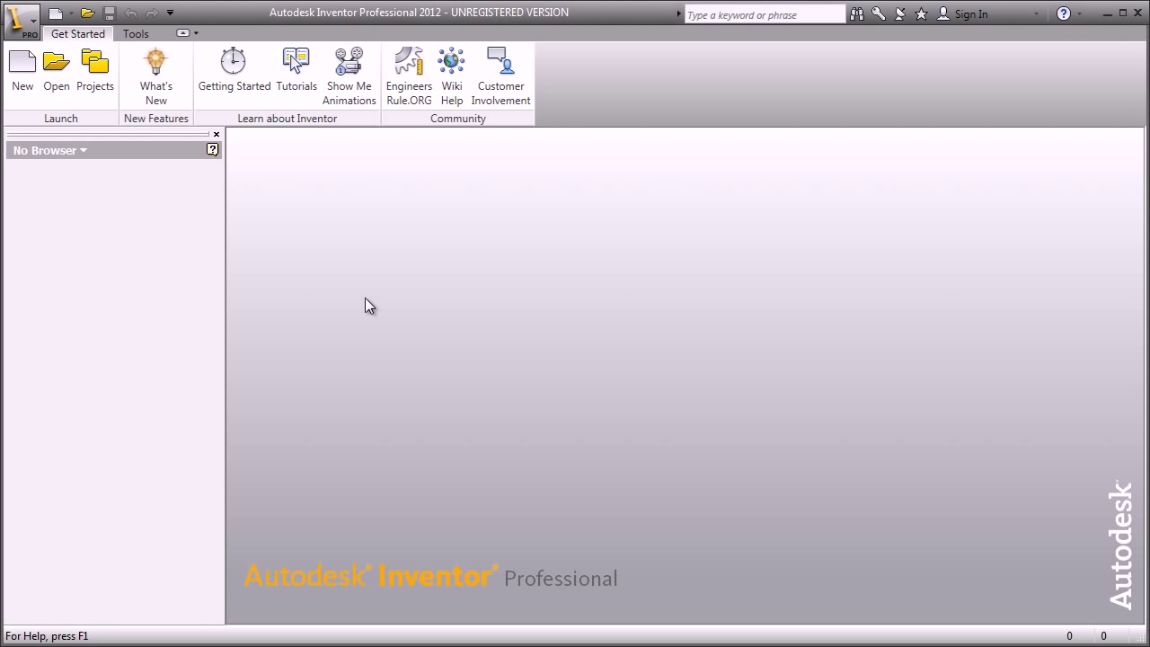
- Choose the metric Standard (mm).ipt part template from the new-file templates
left_click(56, 15)
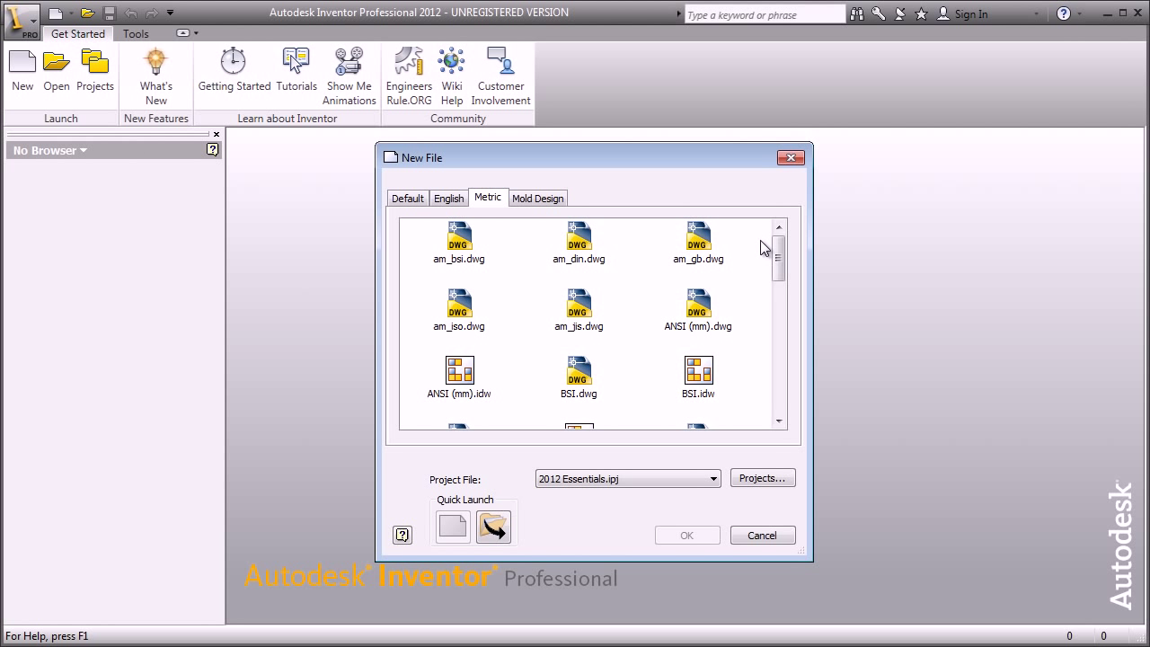
left_click_drag(779, 256, 778, 369)
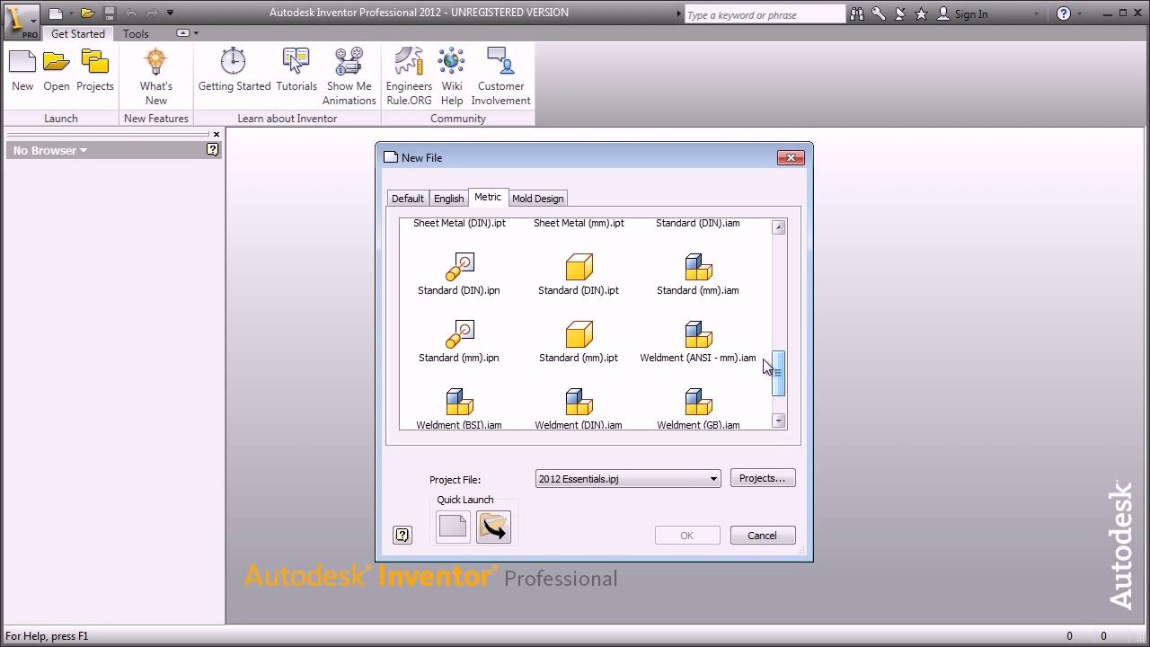
left_click(580, 340)
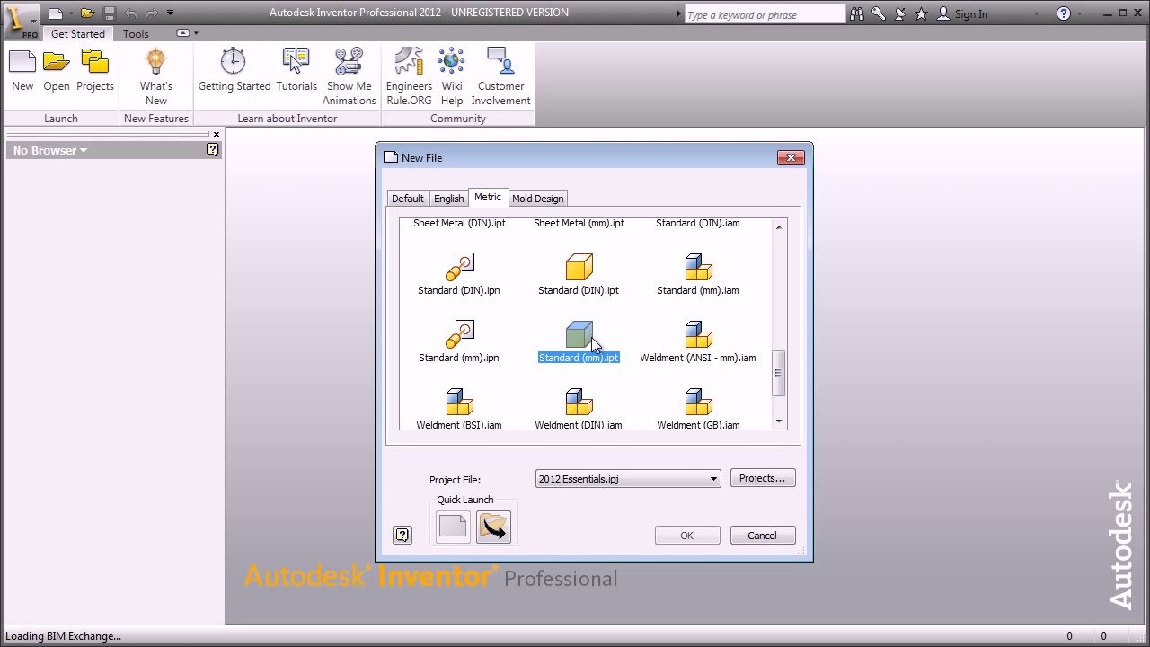
- Create a new part from the Standard (mm).ipt template and start drawing lines
double_click(579, 340)
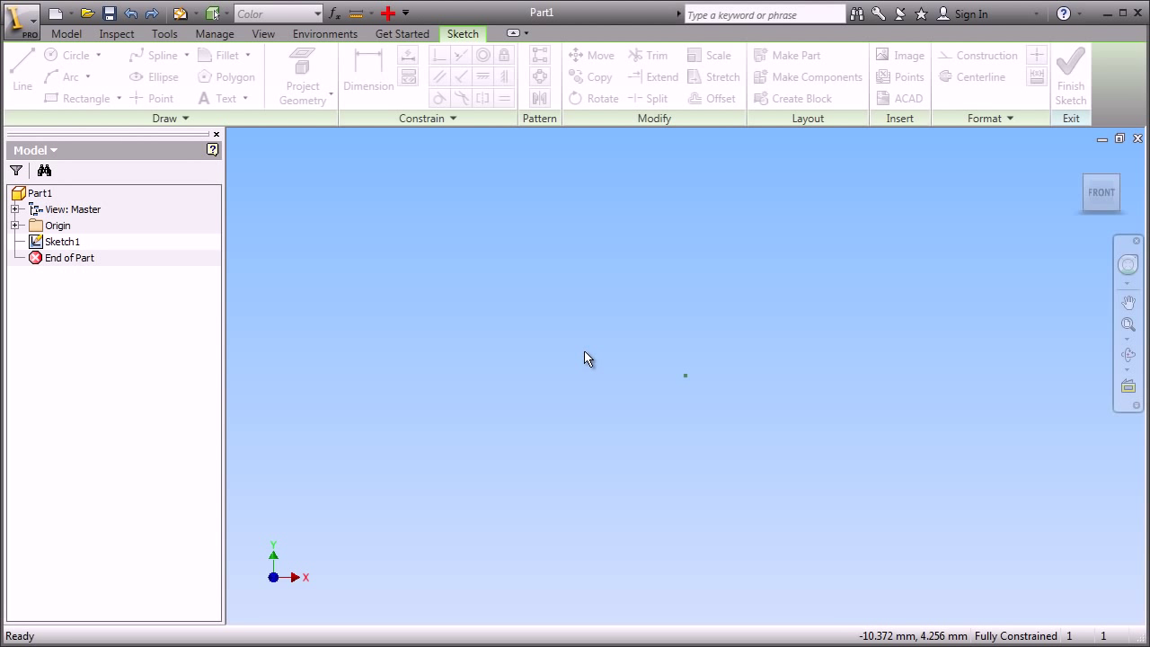
right_click(581, 323)
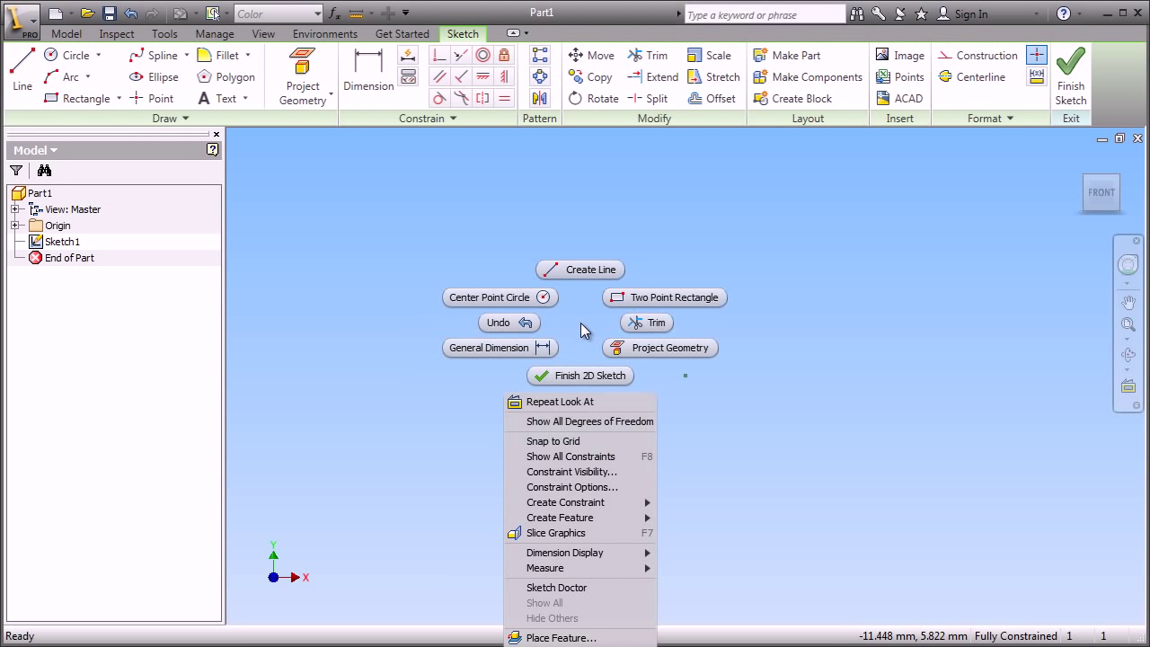
left_click(586, 270)
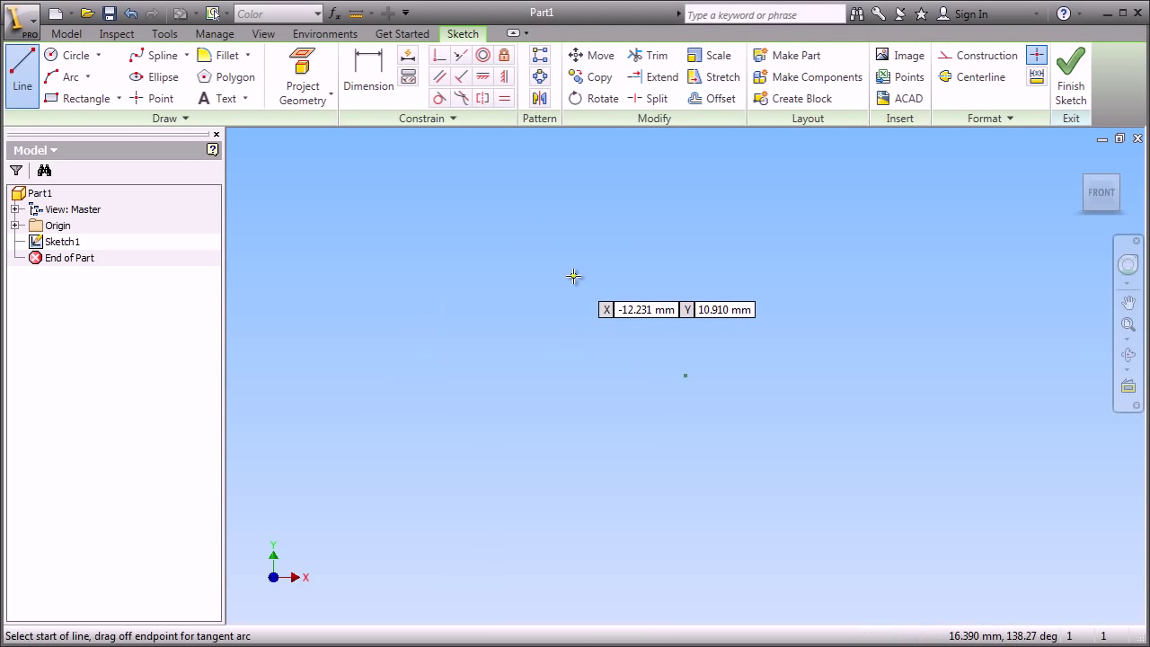
- Draw a closed four-sided profile: 60 mm base, 30 mm side at 100°, closed at the start
left_click(424, 495)
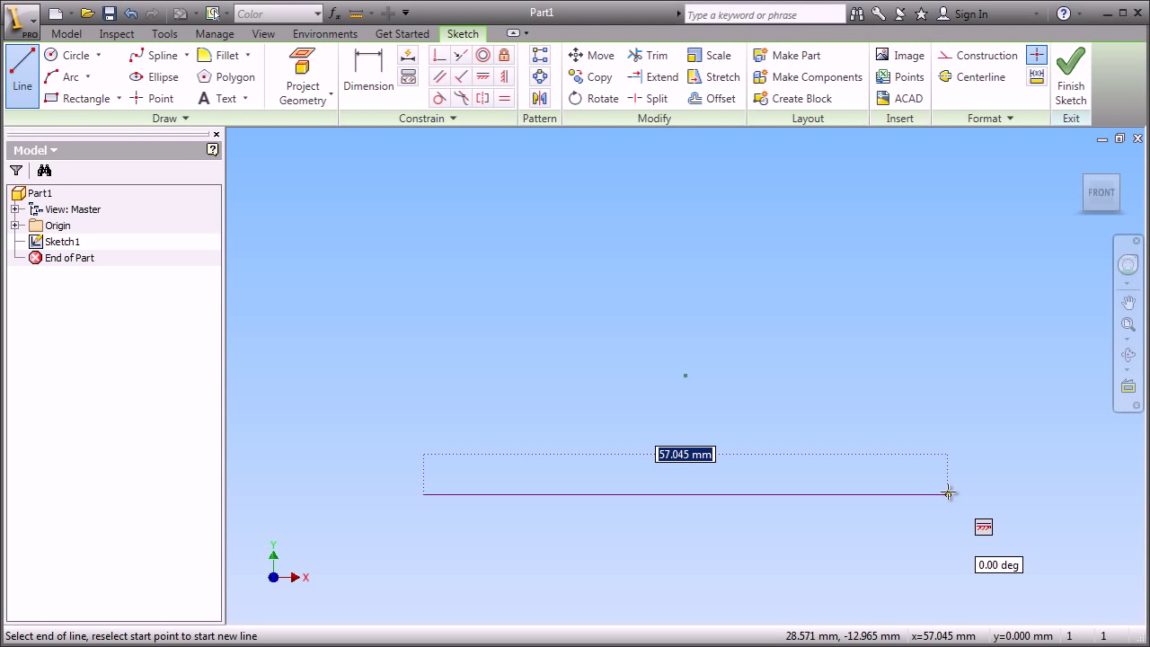
type("60")
key("Return")
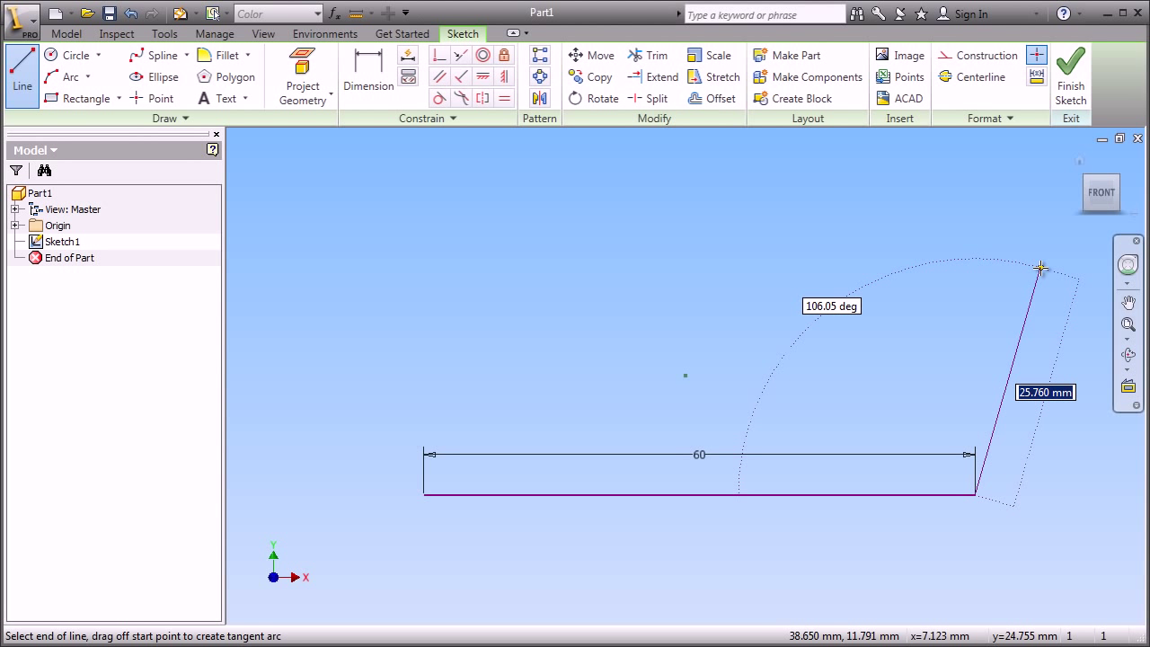
type("30")
key("Tab")
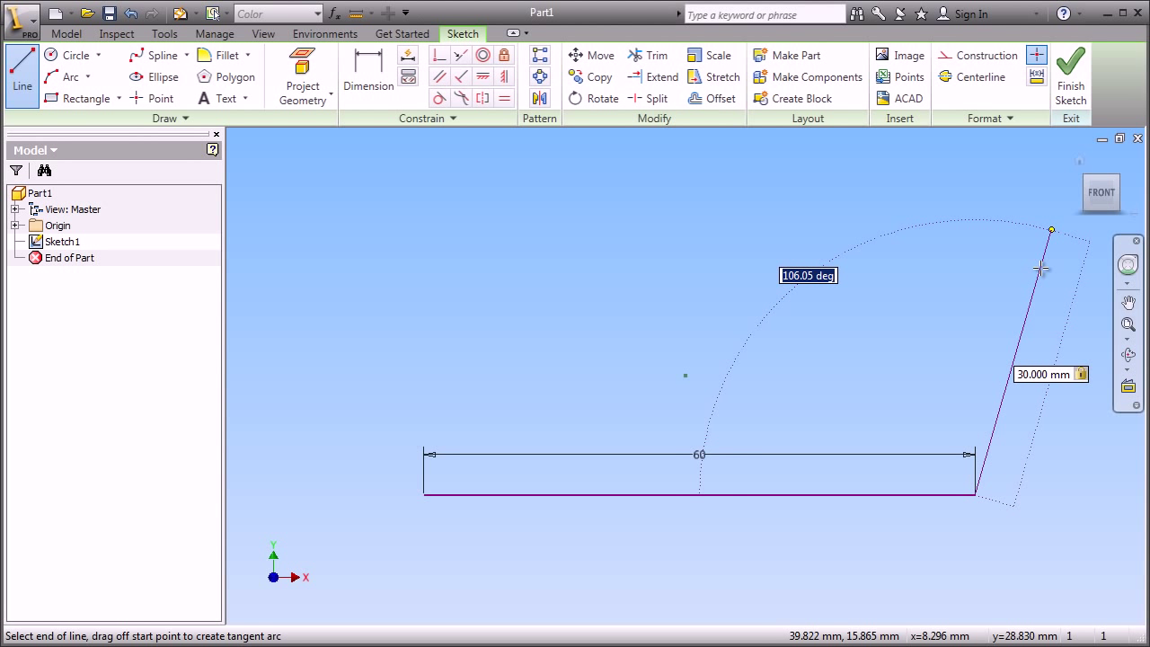
type("100")
key("Return")
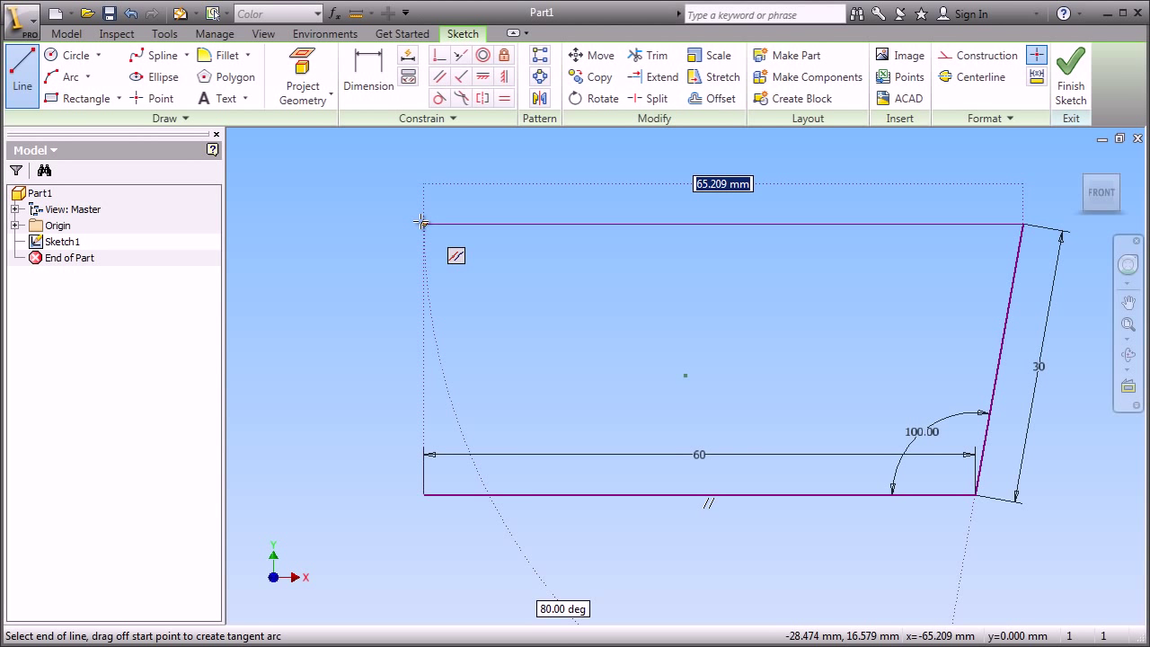
left_click(422, 223)
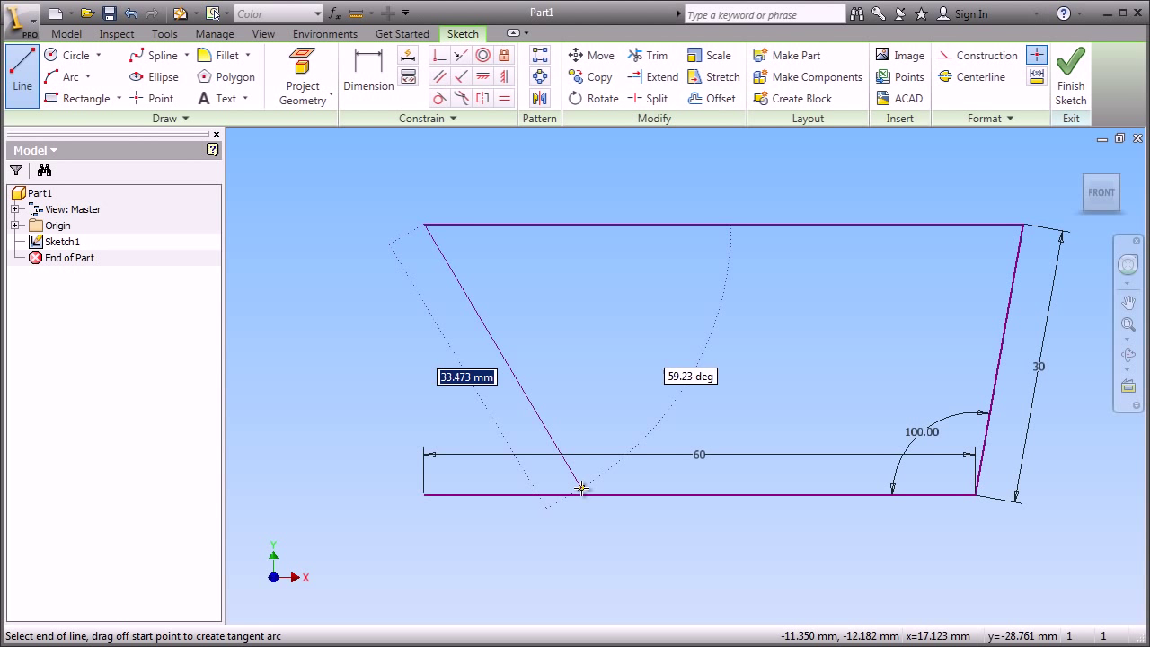
left_click(424, 493)
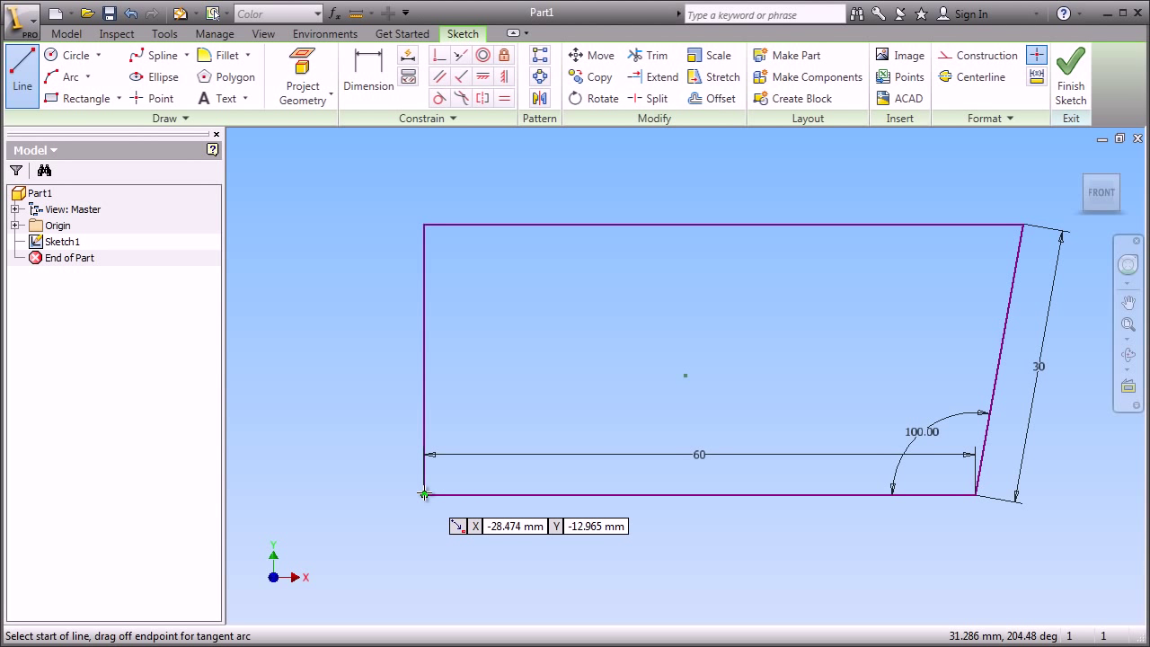
- Finish the lines, move the 60 dimension below the profile and the 100.00° angle outward
right_click(586, 357)
left_click(527, 357)
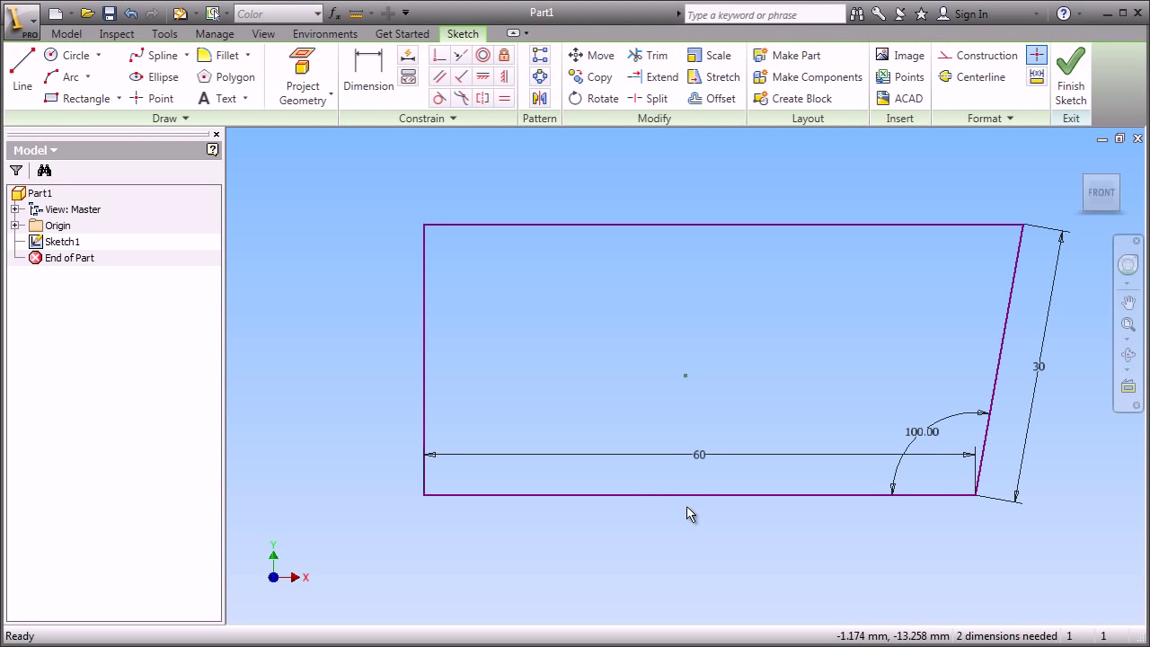
left_click_drag(706, 457, 707, 532)
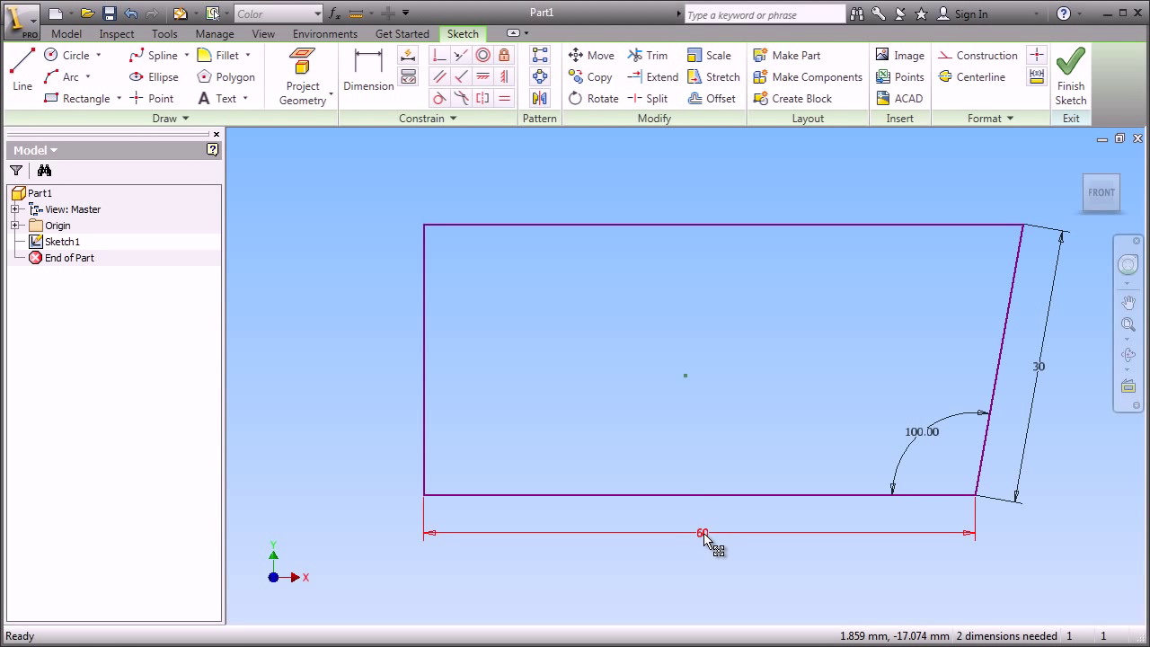
mouse_move(926, 435)
left_mouse_down()
mouse_move(935, 409)
mouse_move(890, 409)
mouse_move(912, 428)
left_mouse_up()
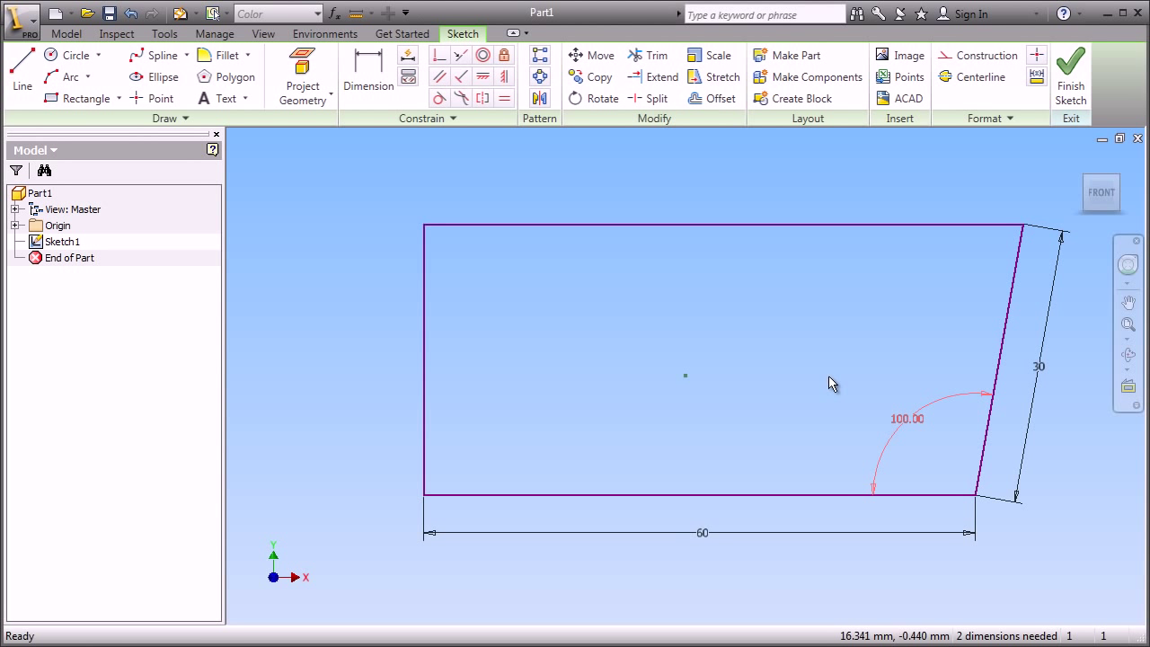
- Show all sketch constraints, then hide them again
right_click(576, 291)
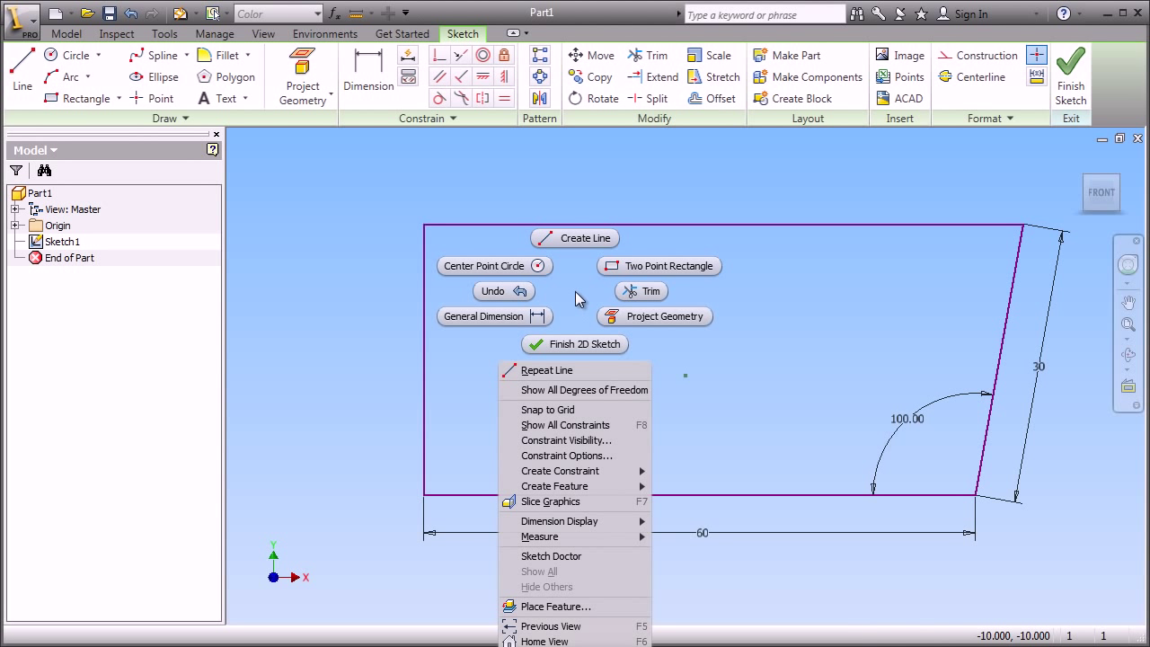
left_click(559, 428)
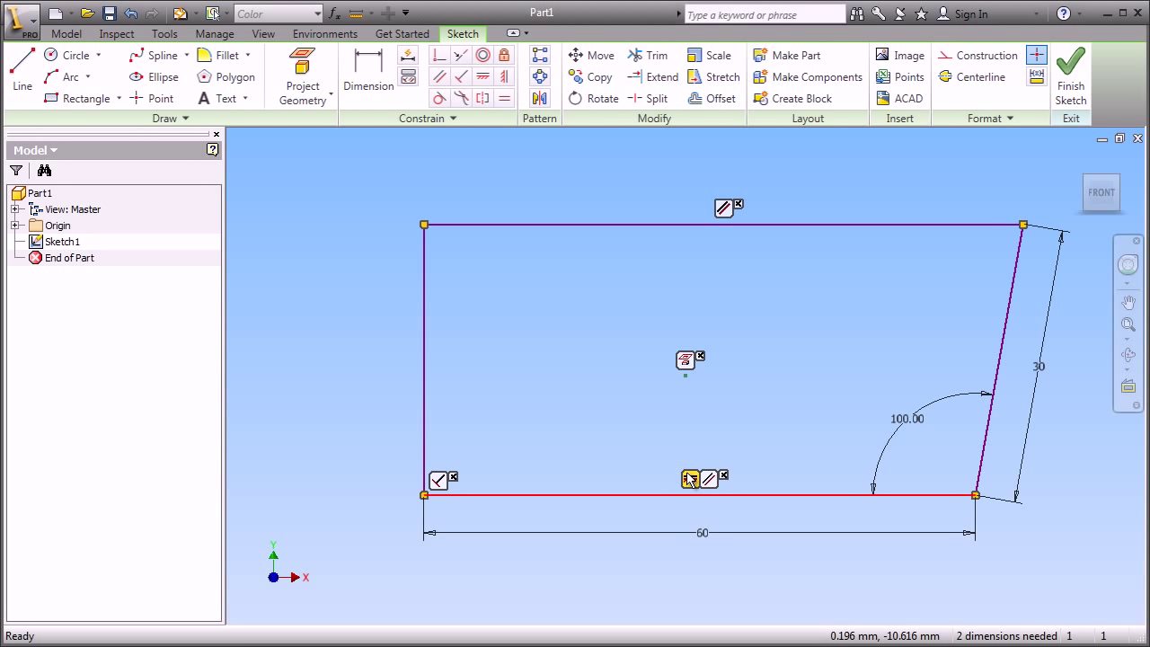
right_click(548, 274)
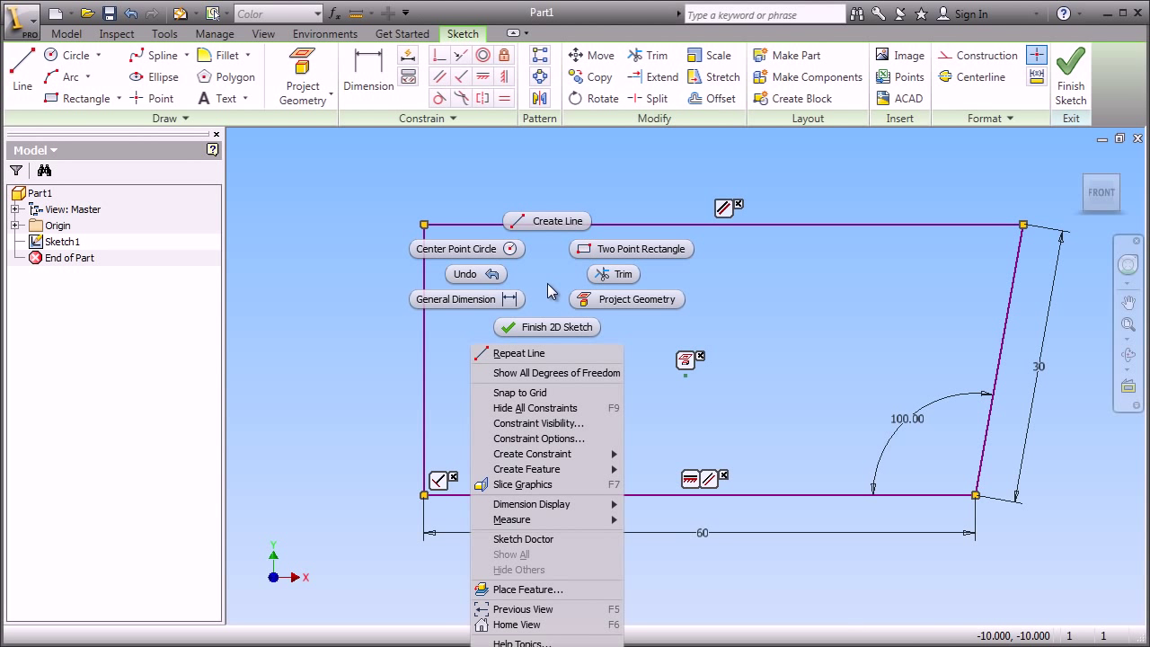
left_click(558, 412)
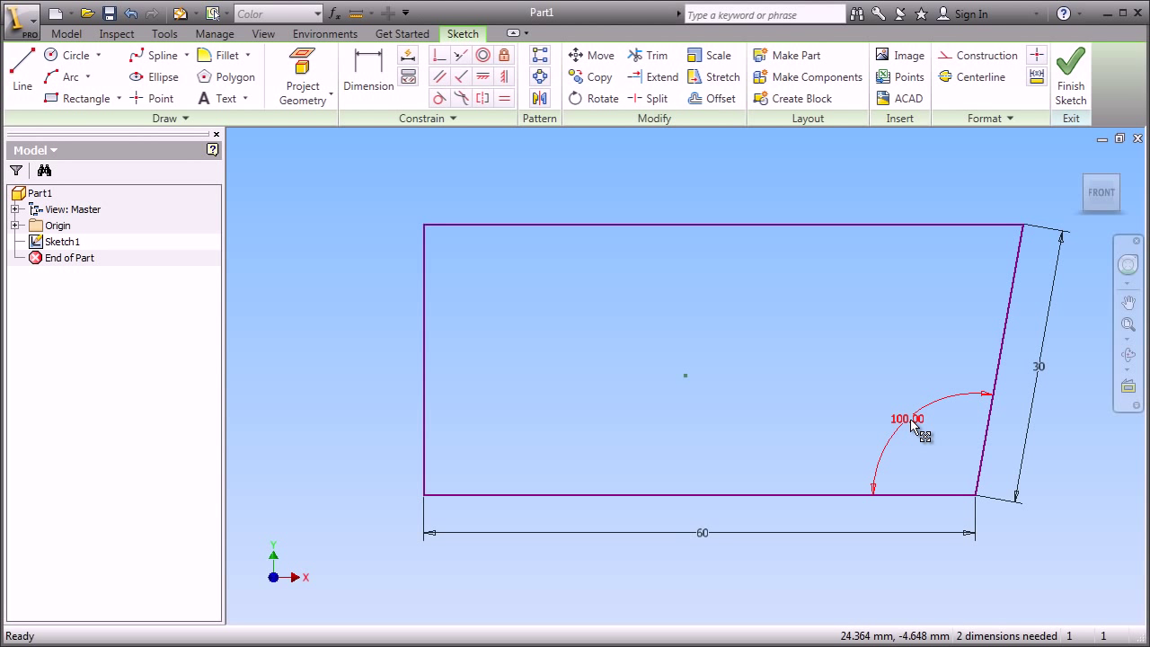
- Delete the 100.00° angle, show degrees of freedom, and drag the profile upright into a rectangle
right_click(791, 287)
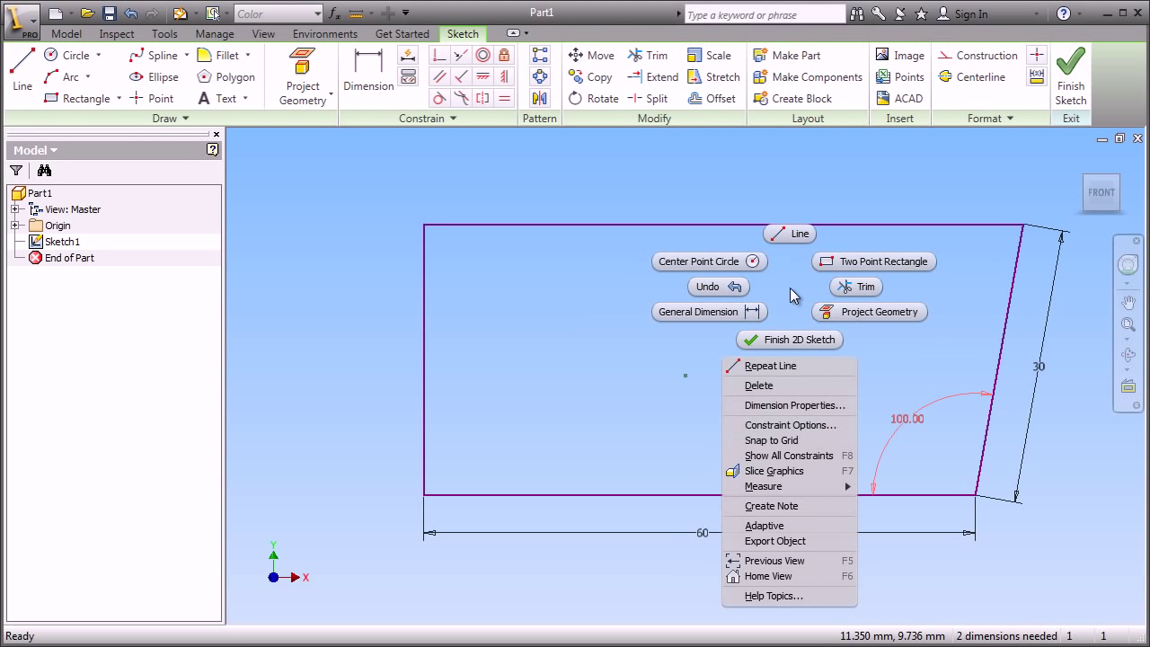
left_click(778, 385)
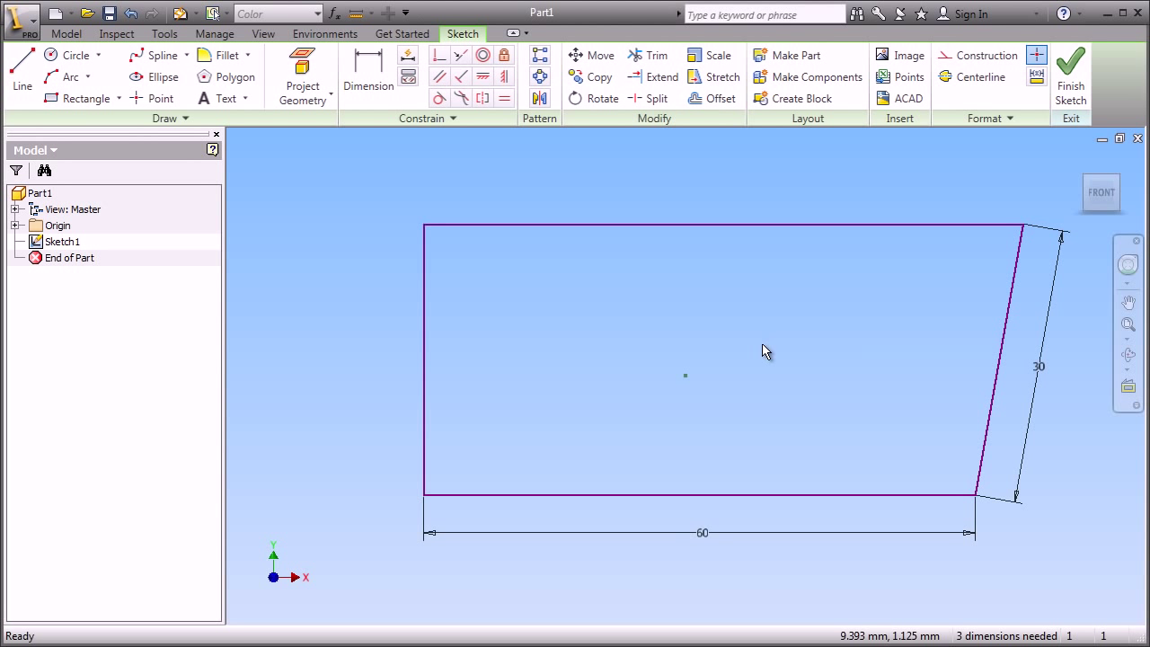
right_click(688, 287)
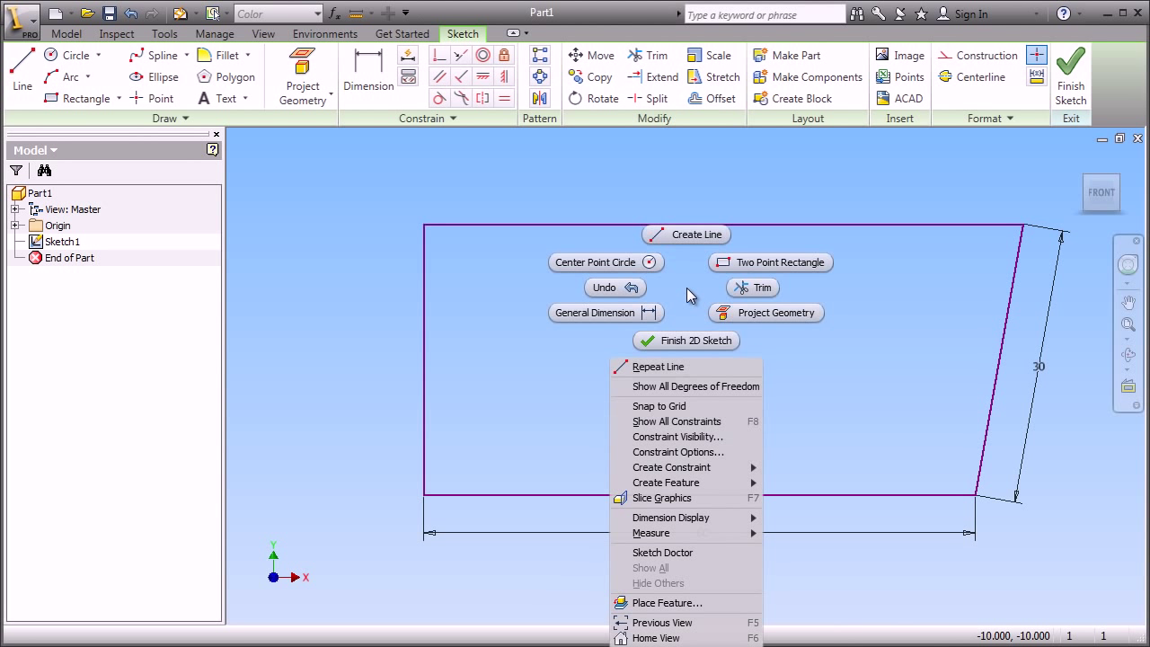
left_click(688, 387)
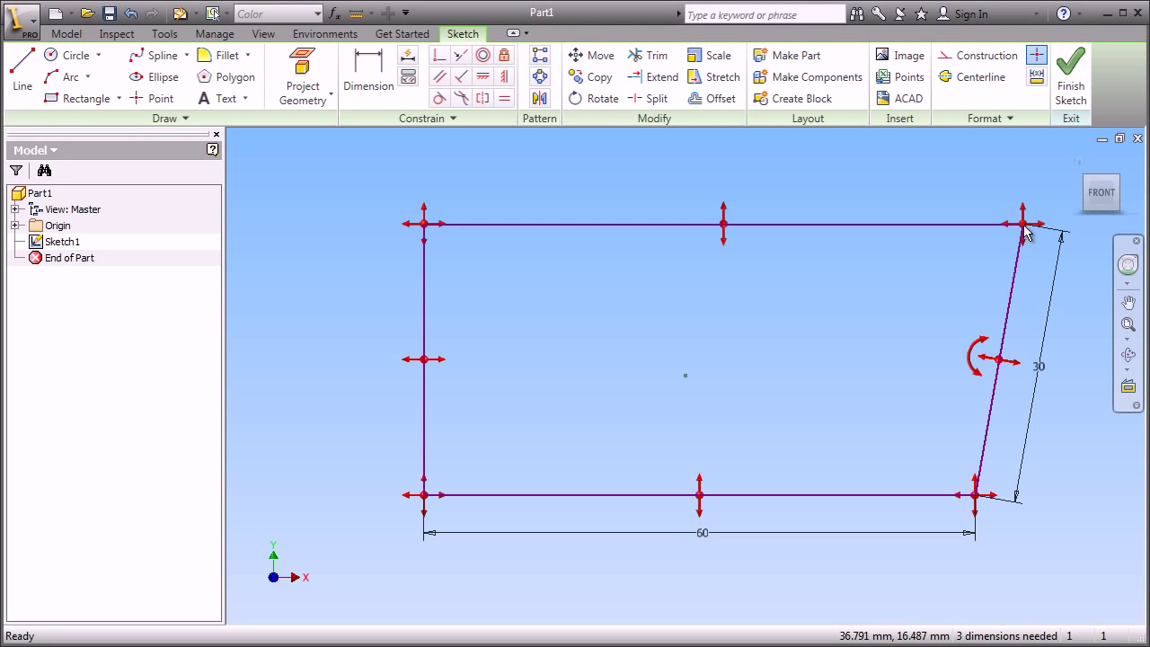
mouse_move(1023, 225)
left_mouse_down()
mouse_move(901, 265)
mouse_move(1052, 231)
mouse_move(956, 227)
mouse_move(972, 241)
left_mouse_up()
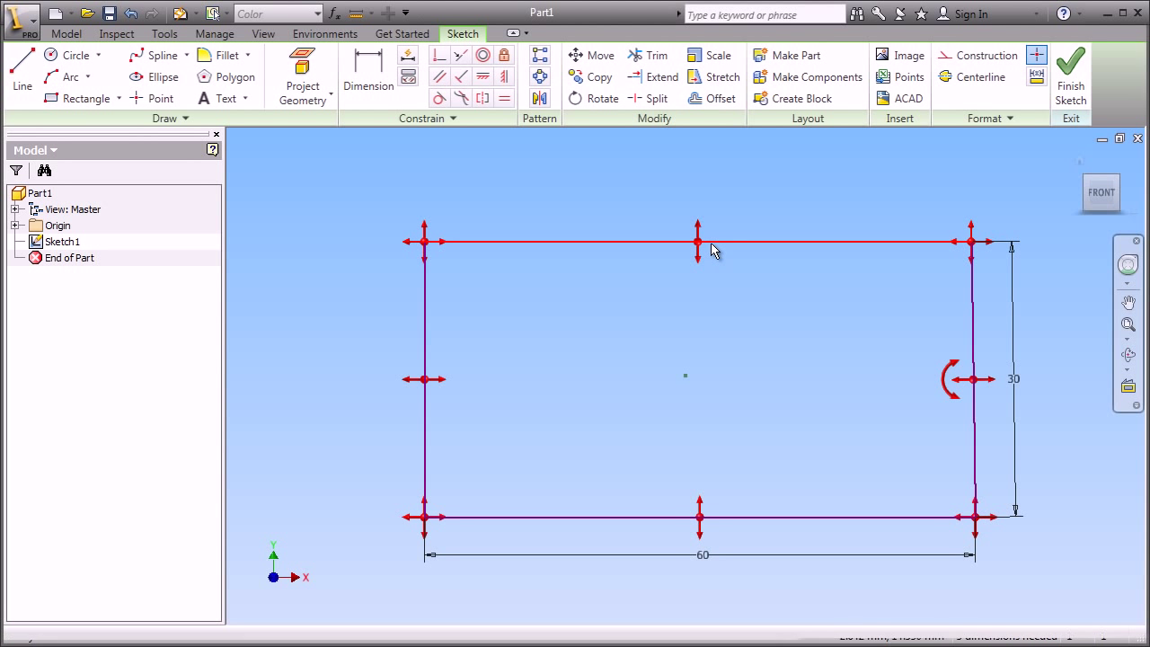
mouse_move(716, 248)
left_mouse_down()
mouse_move(722, 278)
mouse_move(713, 237)
left_mouse_up()
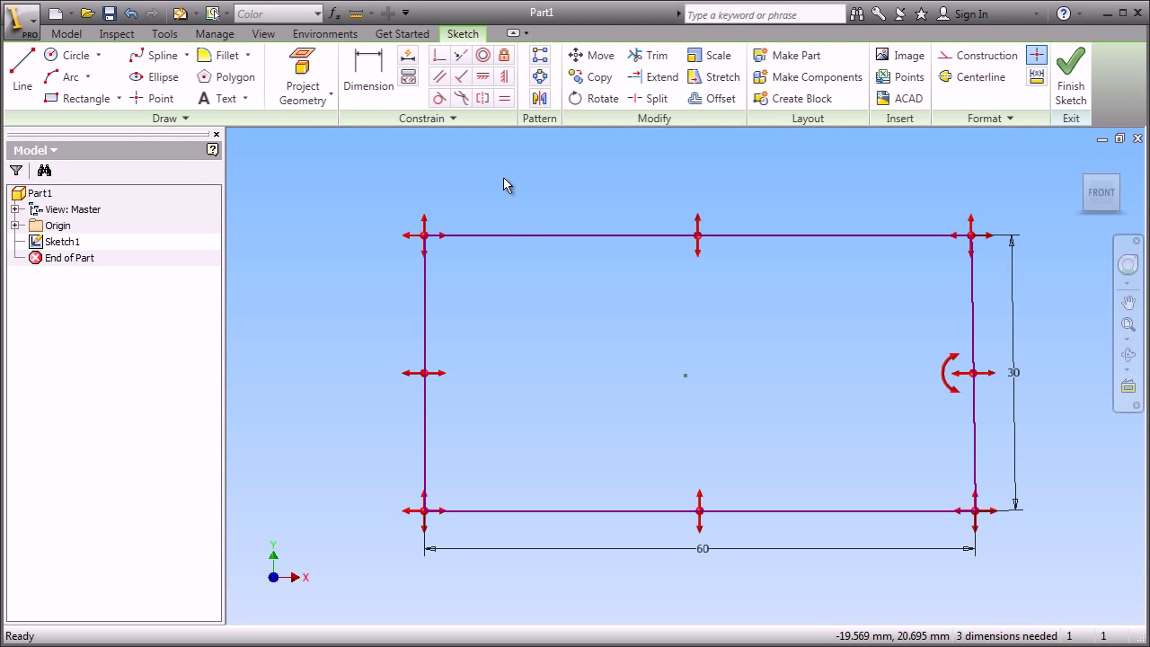
- Make the right line perpendicular to the top line
left_click(462, 82)
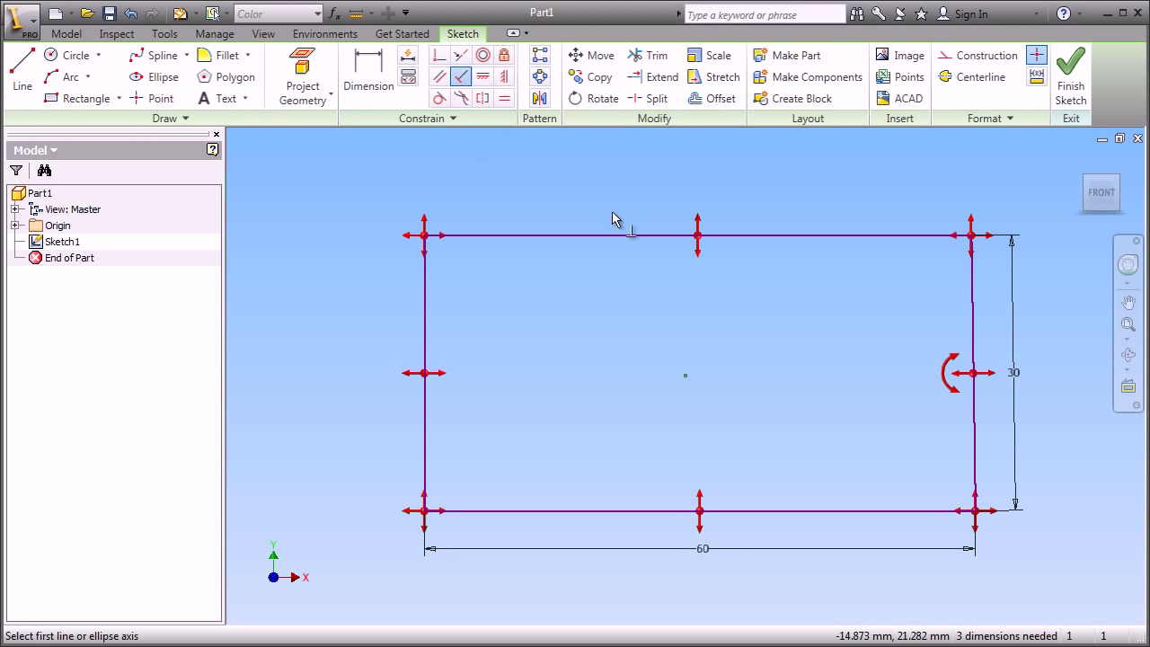
left_click(897, 245)
left_click(973, 296)
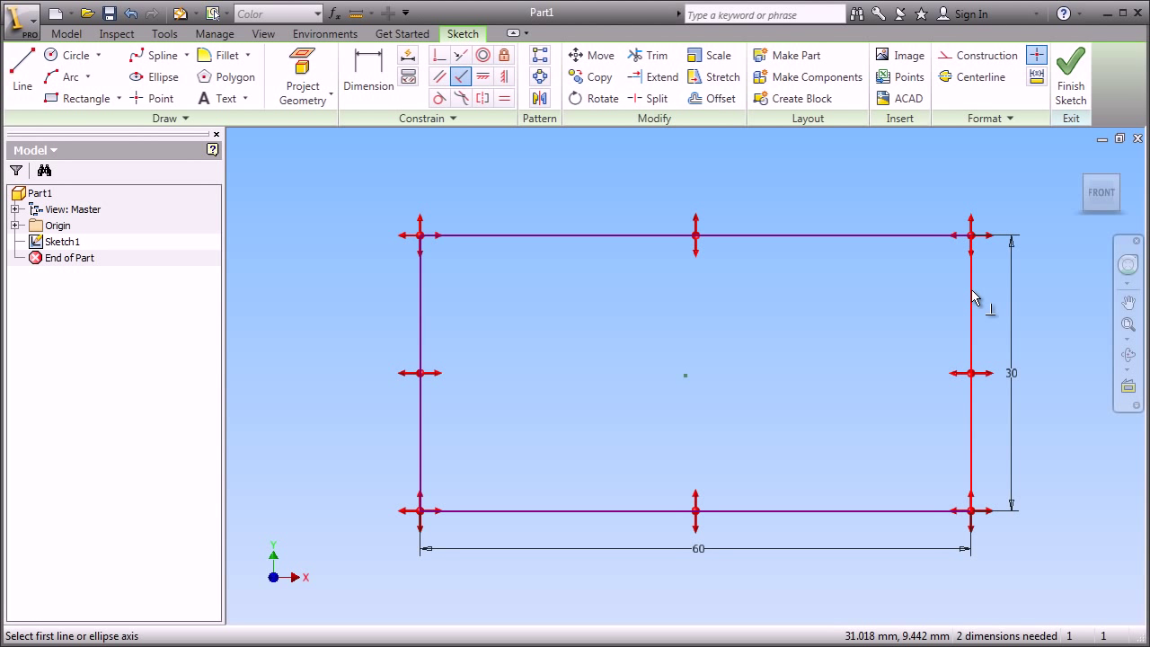
- Centre the rectangle on the origin by aligning its left and top edge midpoints horizontally and vertically
left_click(482, 76)
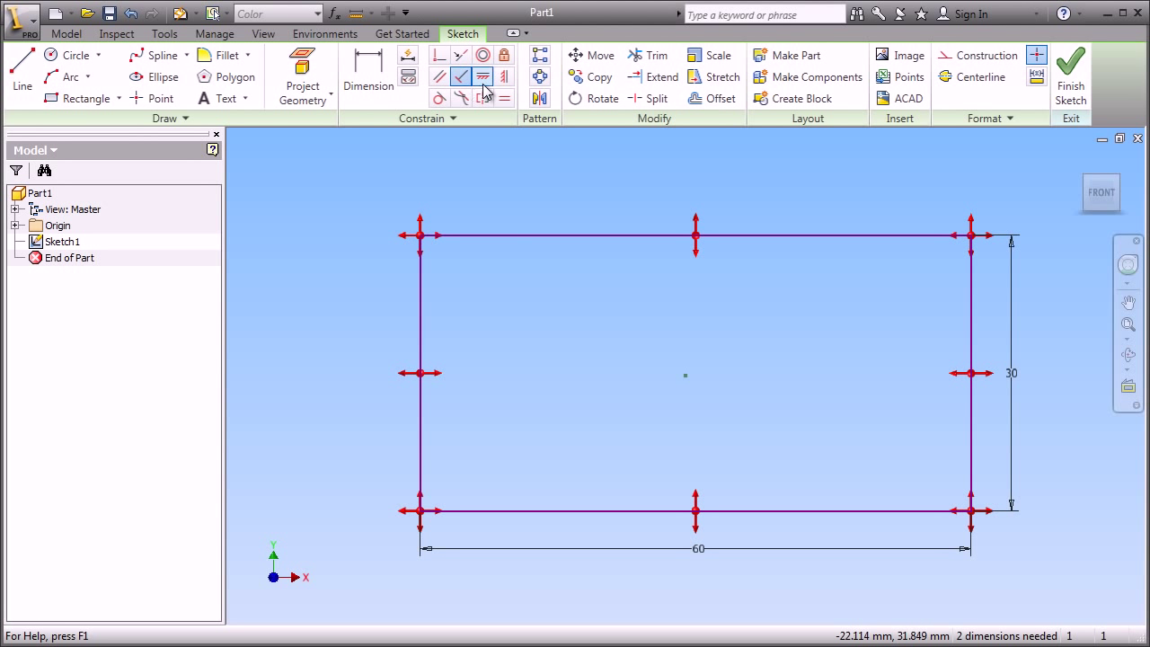
left_click(422, 375)
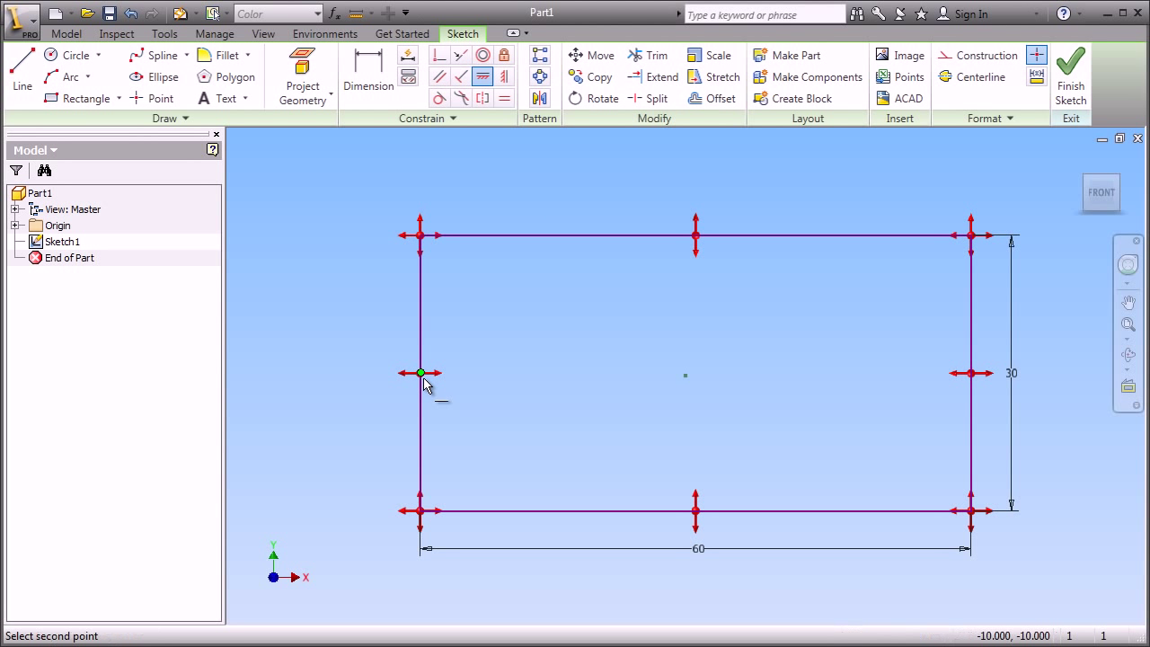
left_click(685, 378)
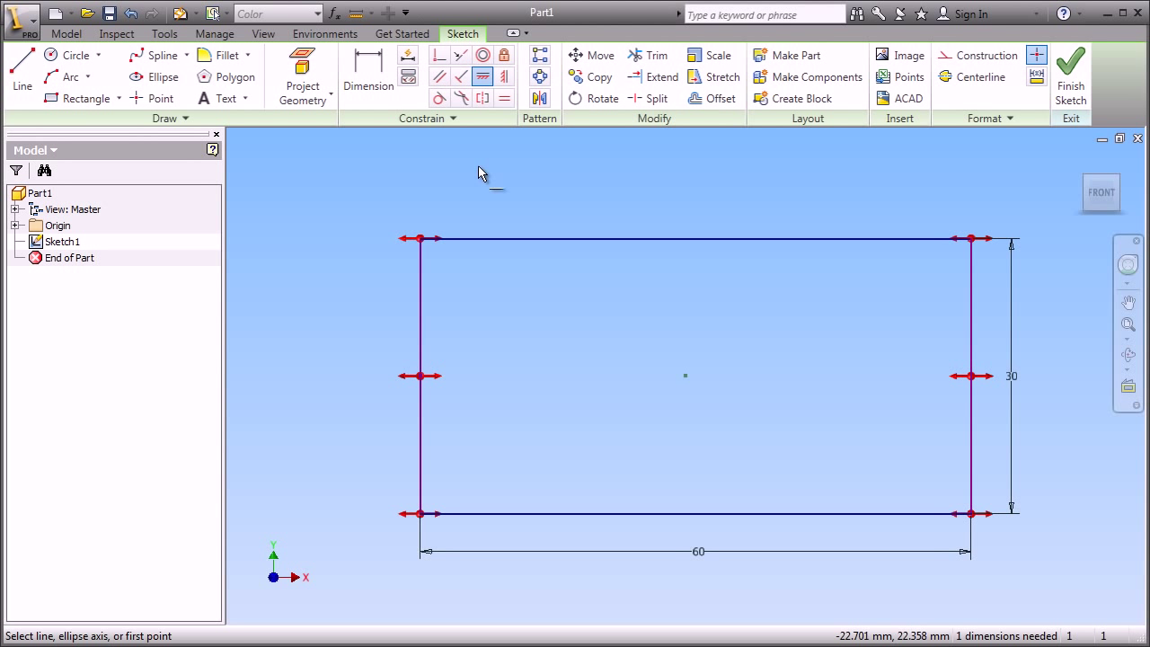
left_click(502, 79)
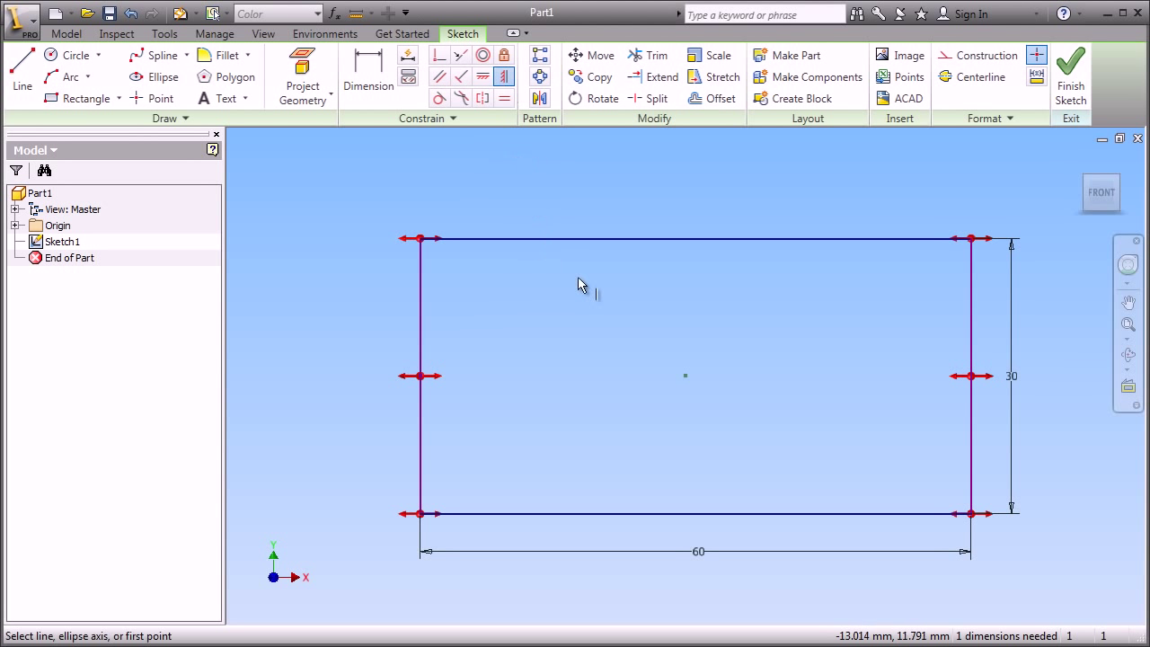
left_click(697, 239)
left_click(685, 378)
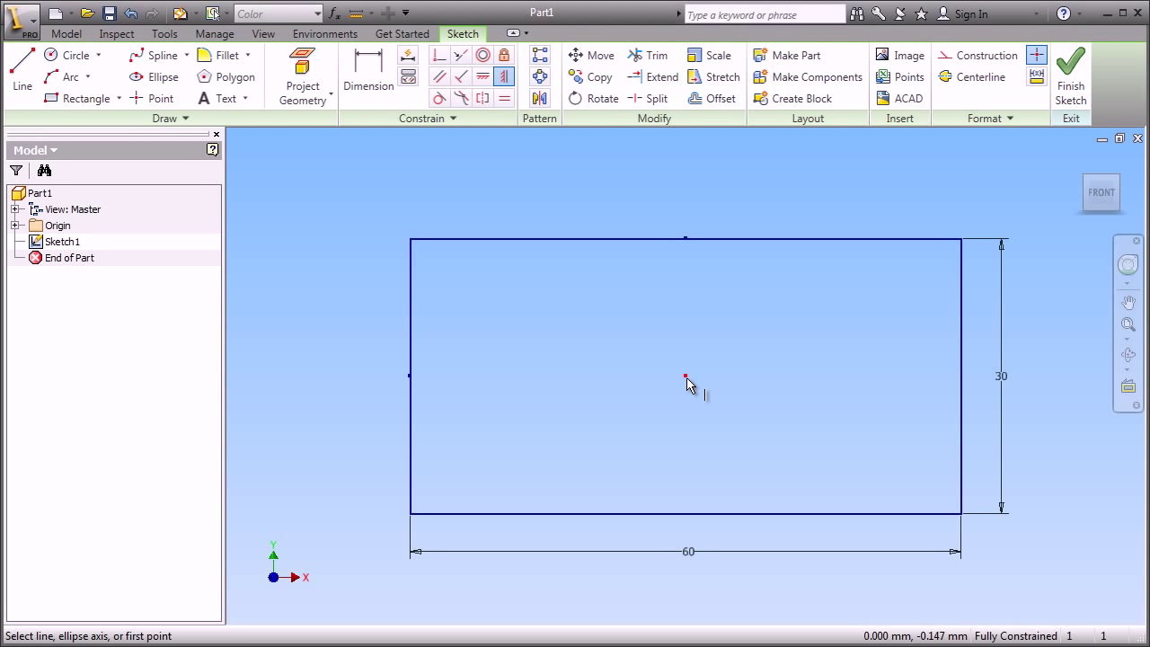
right_click(716, 392)
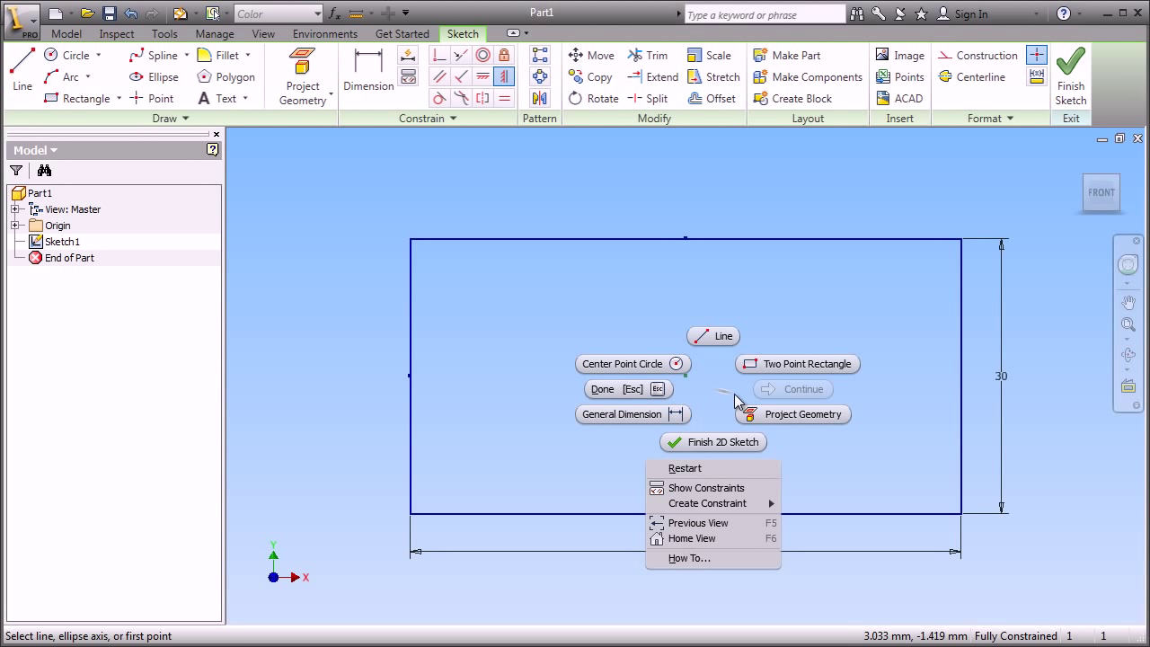
left_click(653, 392)
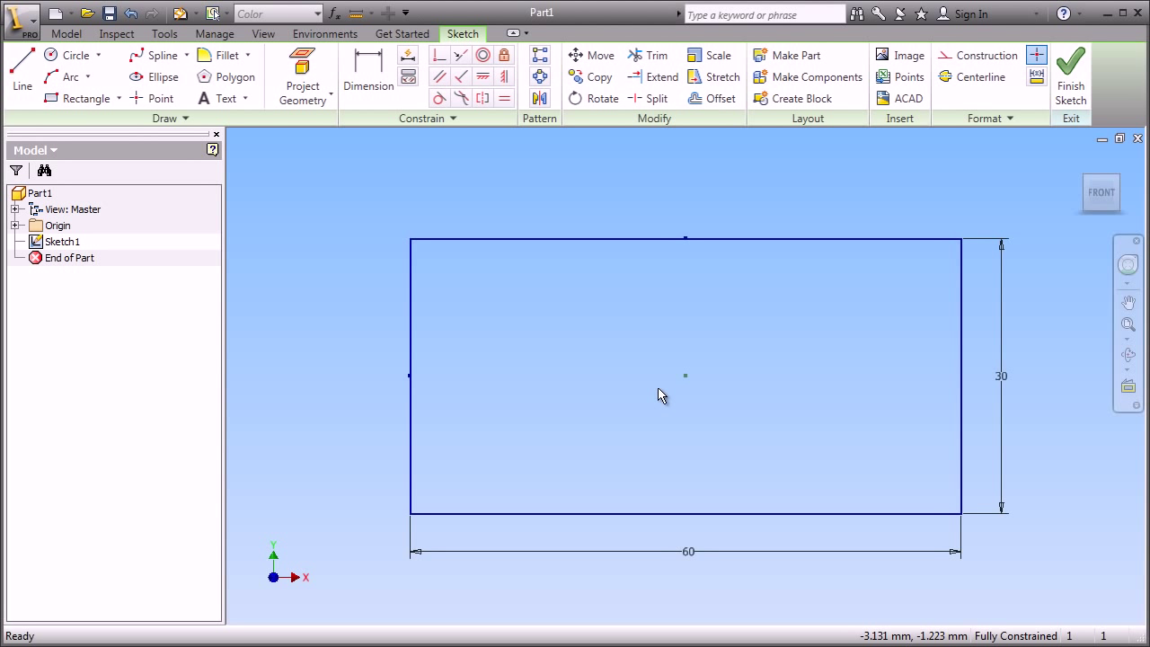
- Change the 30 mm height dimension to 40 mm
double_click(1002, 376)
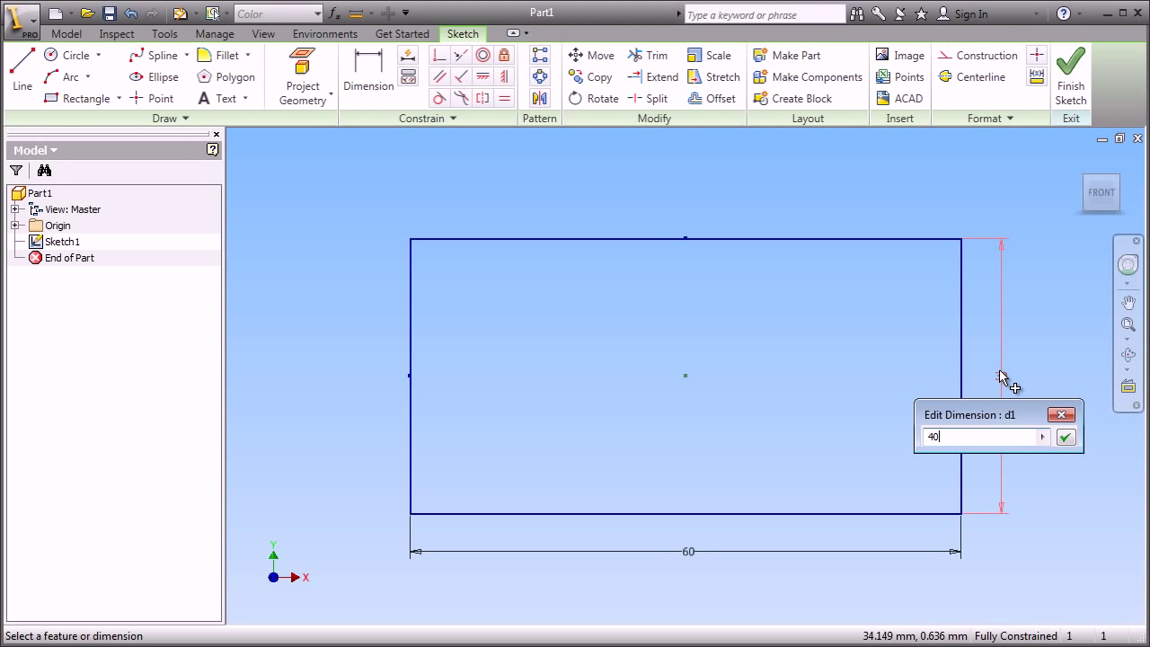
key("Return")
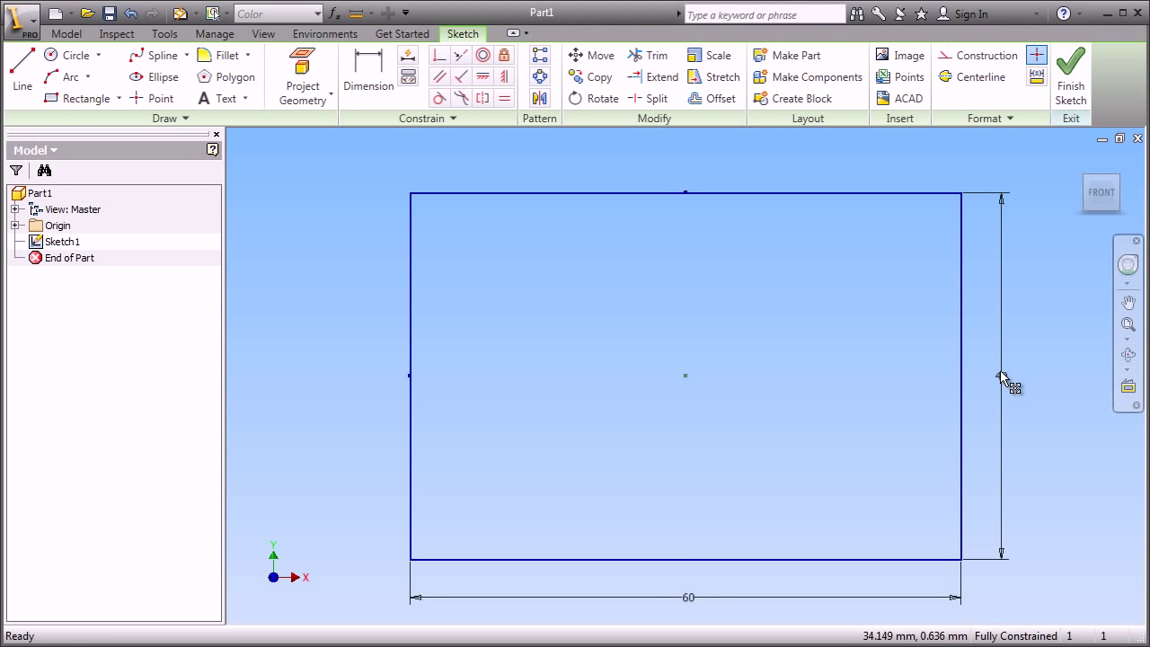
scroll(726, 419, "down", 2)
scroll(727, 416, "down", 1)
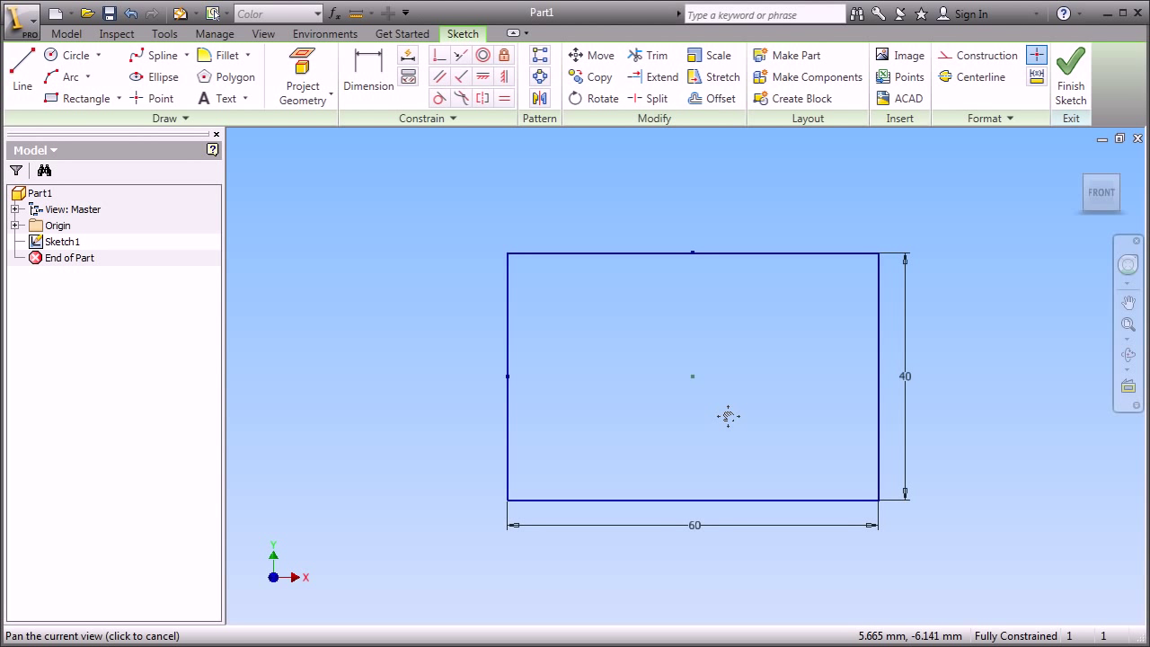
- Drive the height by the width parameter d0, making a 60 × 60 square
double_click(905, 378)
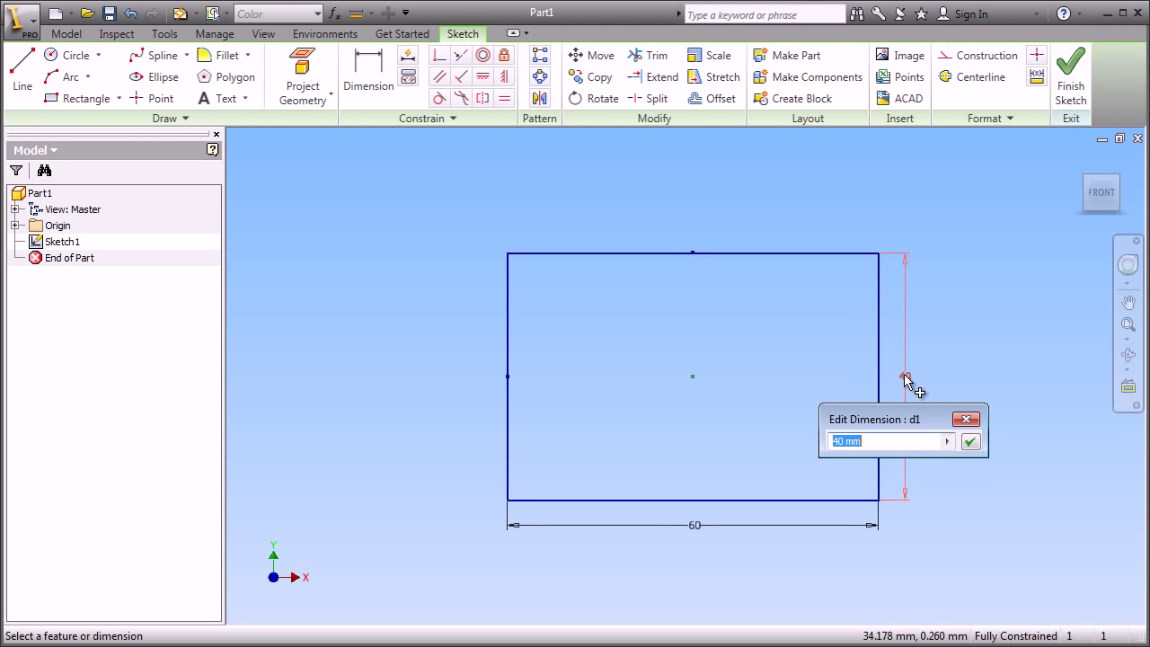
left_click(778, 530)
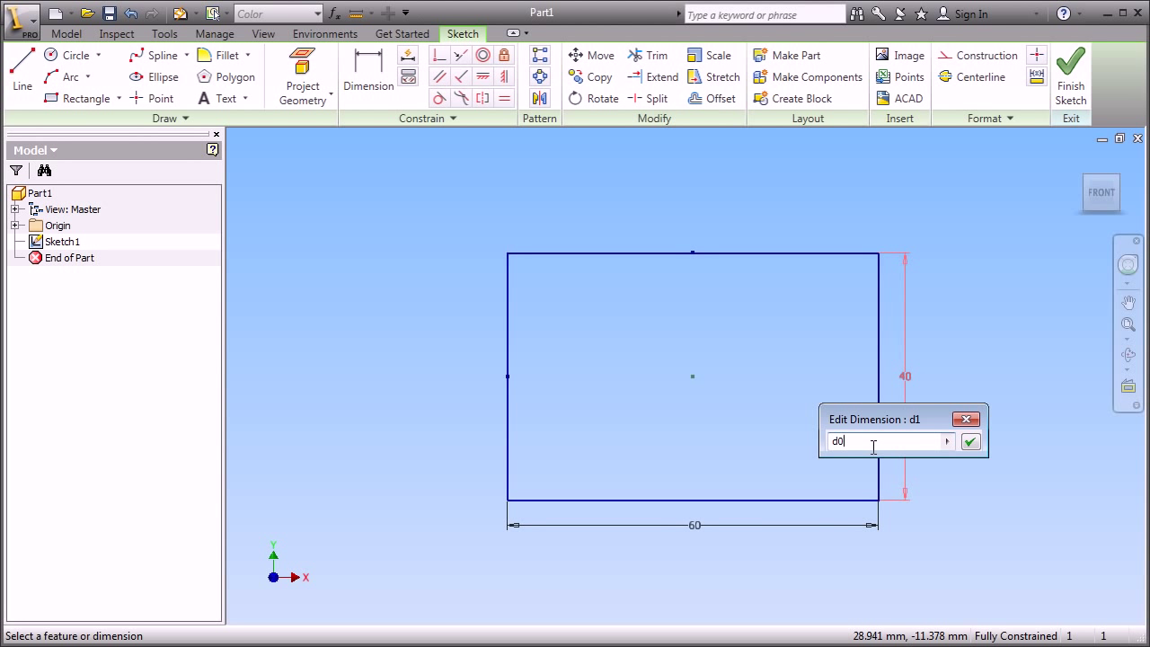
left_click(970, 441)
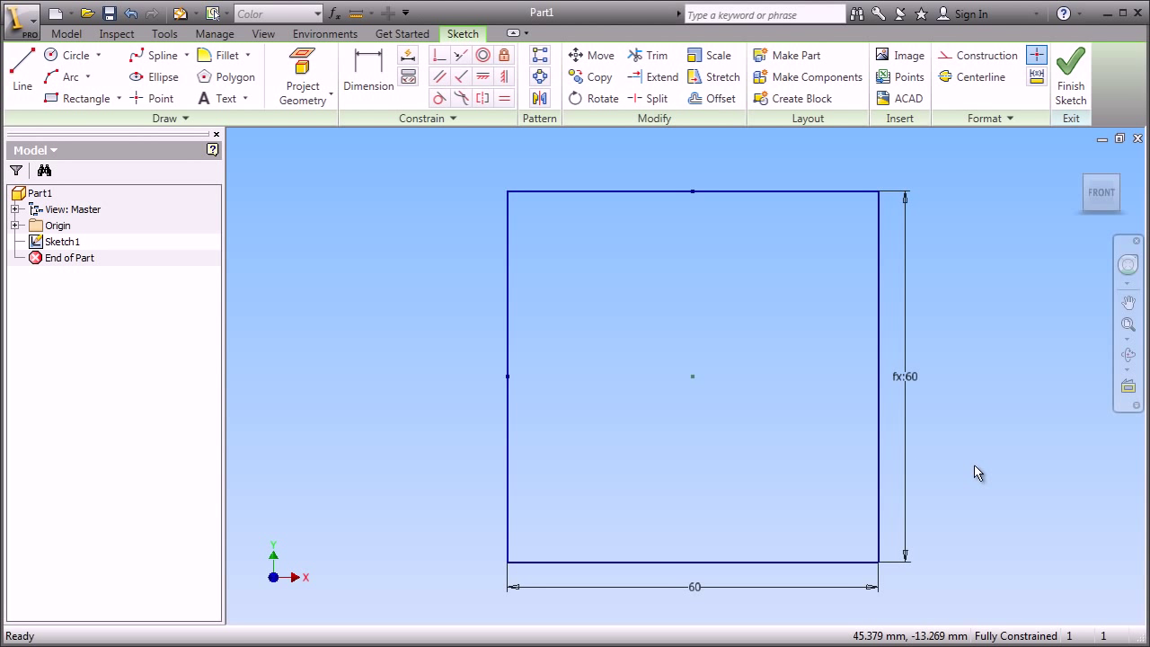
key("F3")
left_click_drag(706, 592, 744, 503)
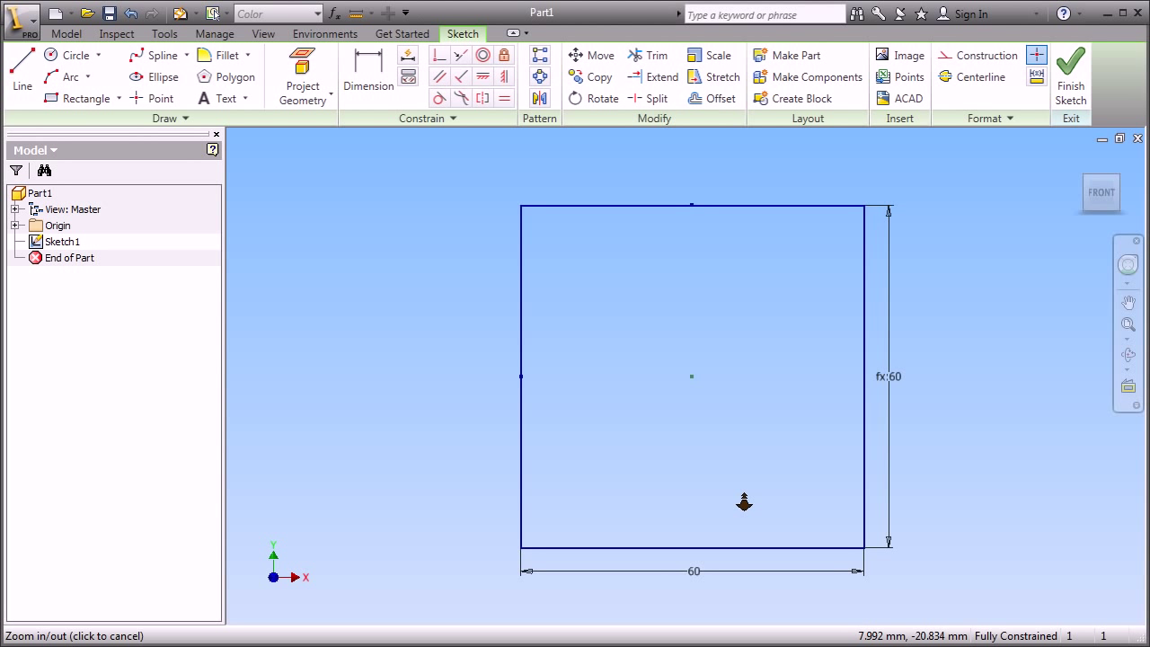
key("Escape")
- Rename the width dimension's parameter to Width and set it to 100 mm
double_click(692, 572)
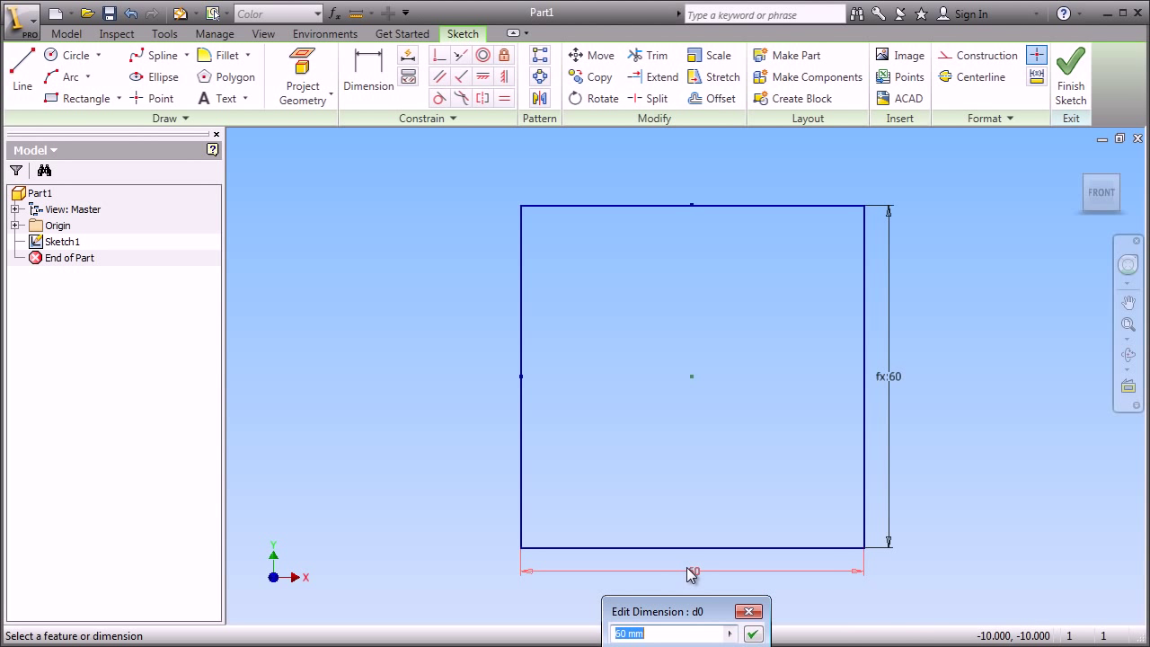
left_click_drag(683, 610, 697, 484)
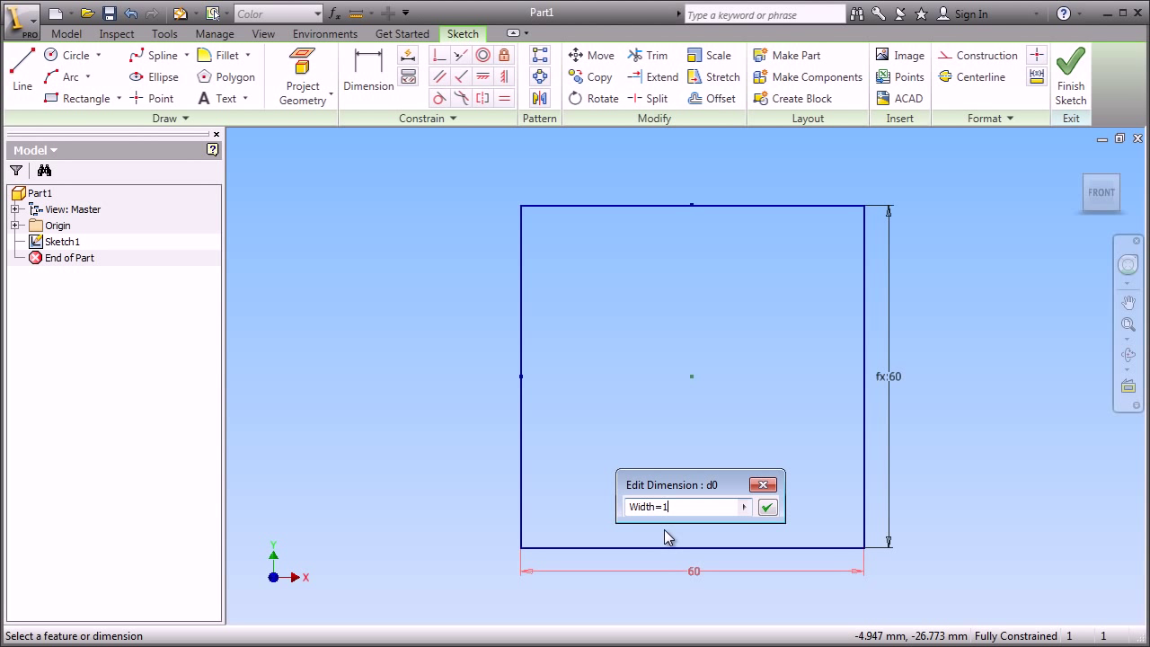
key("Return")
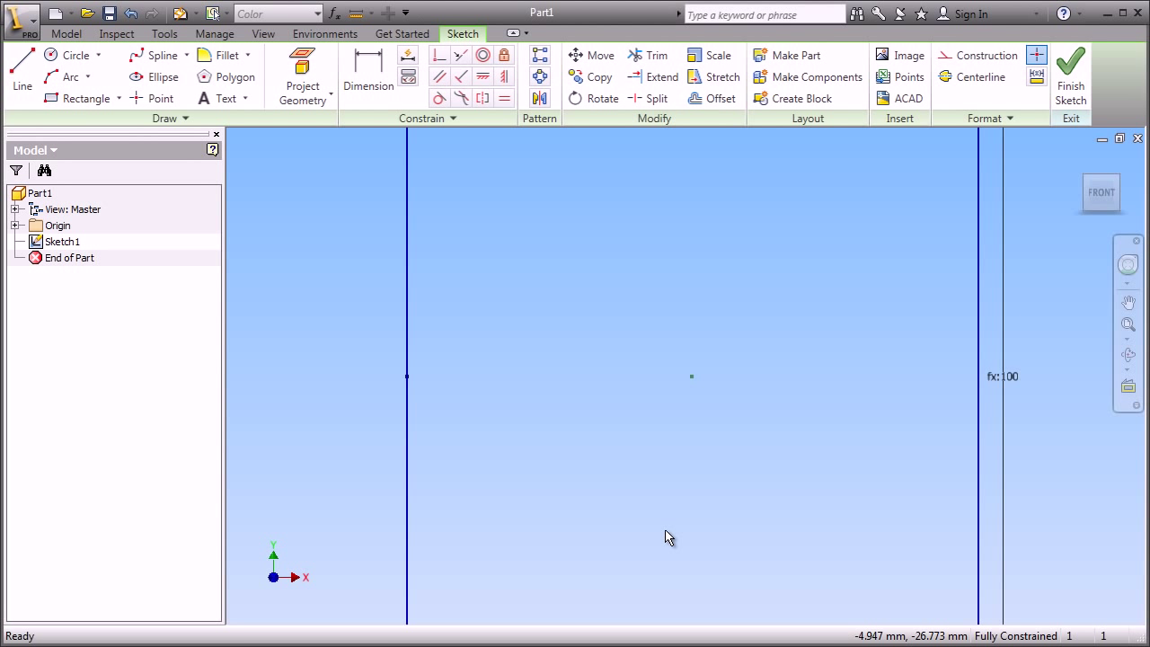
scroll(670, 538, "down", 3)
middle_click_drag(668, 533, 676, 454)
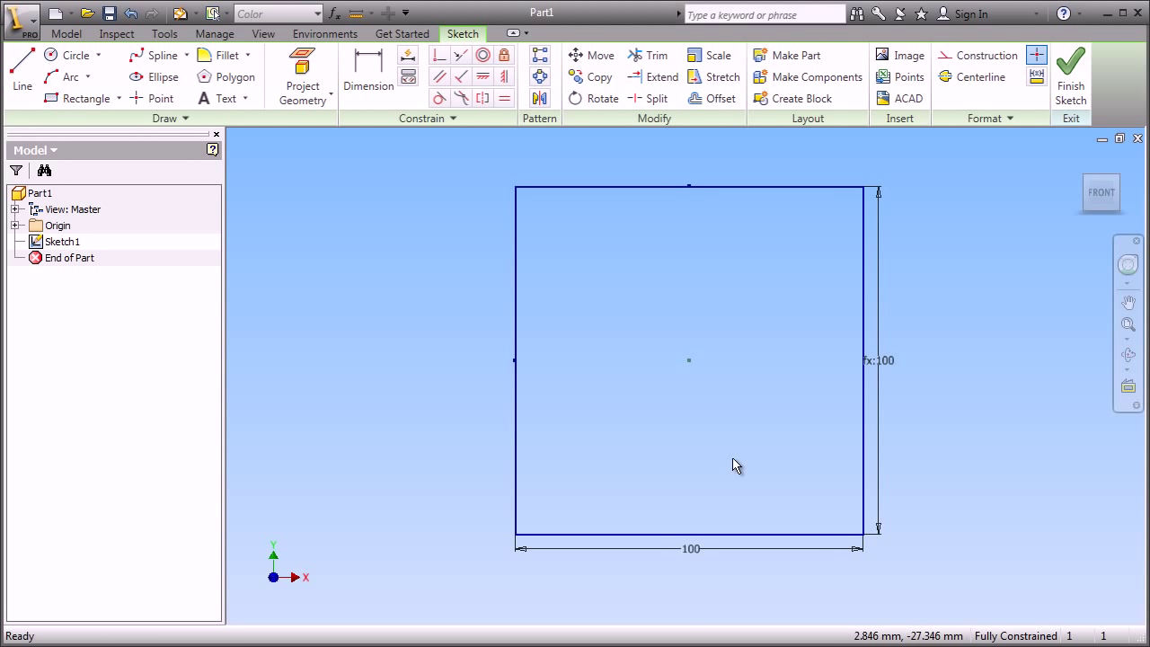
- Open and cancel the fx:100 height dimension editor, then select that dimension
double_click(887, 363)
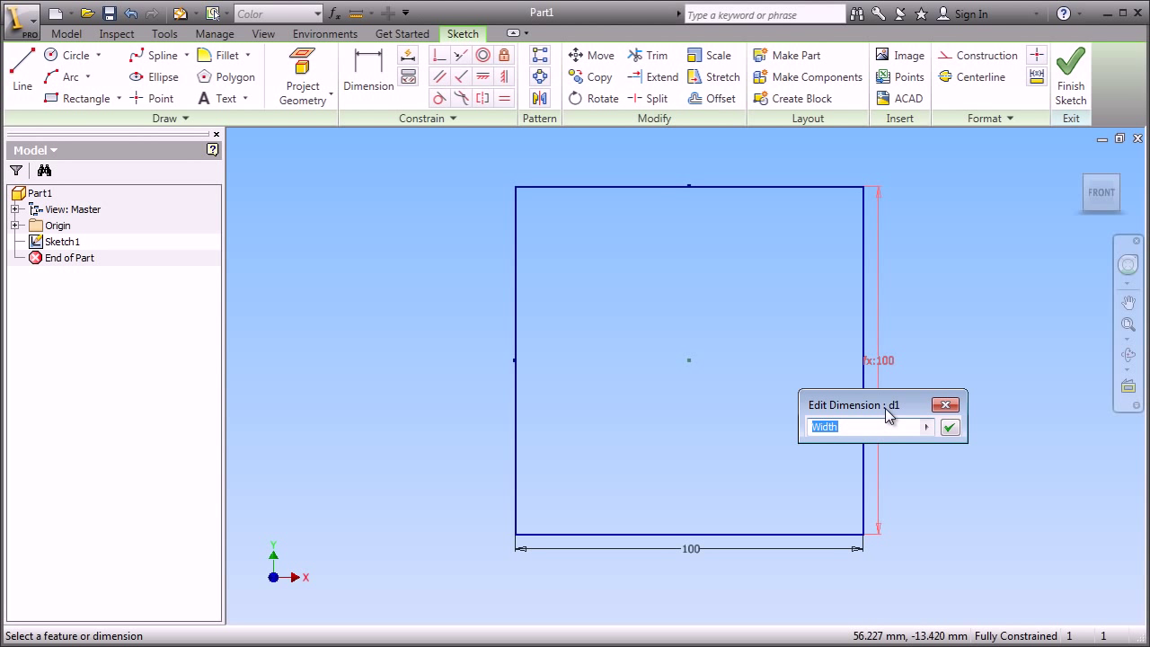
left_click(945, 405)
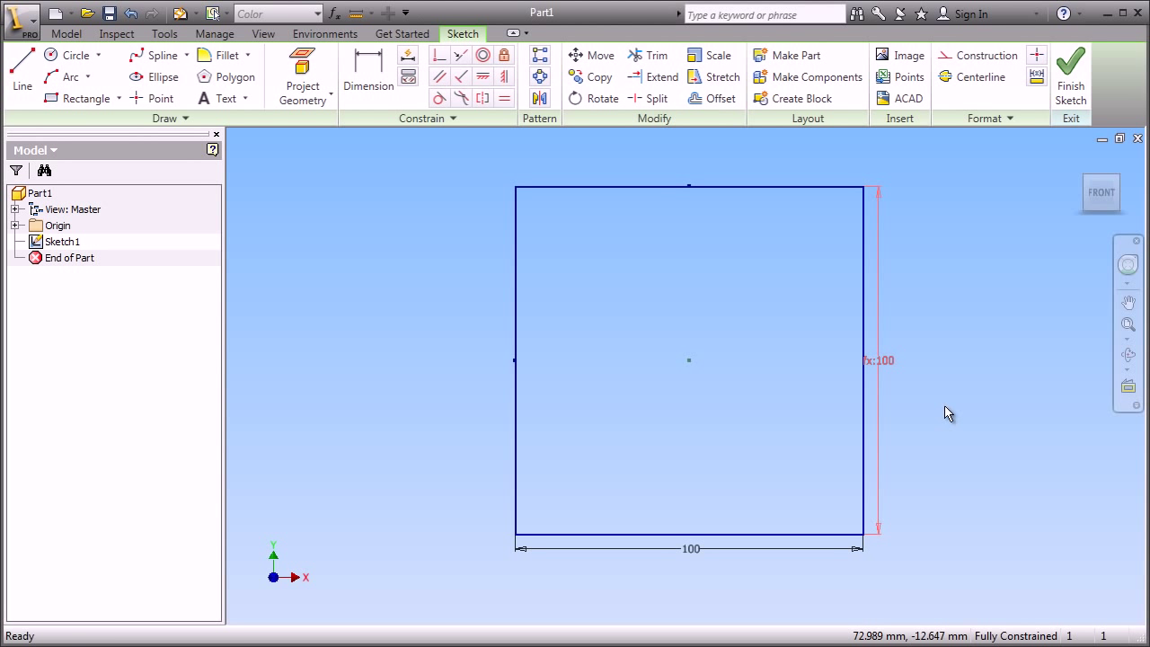
left_click(879, 368)
- Delete the height dimension, pull the top edge down, and move the 100 dimension lower
right_click(916, 314)
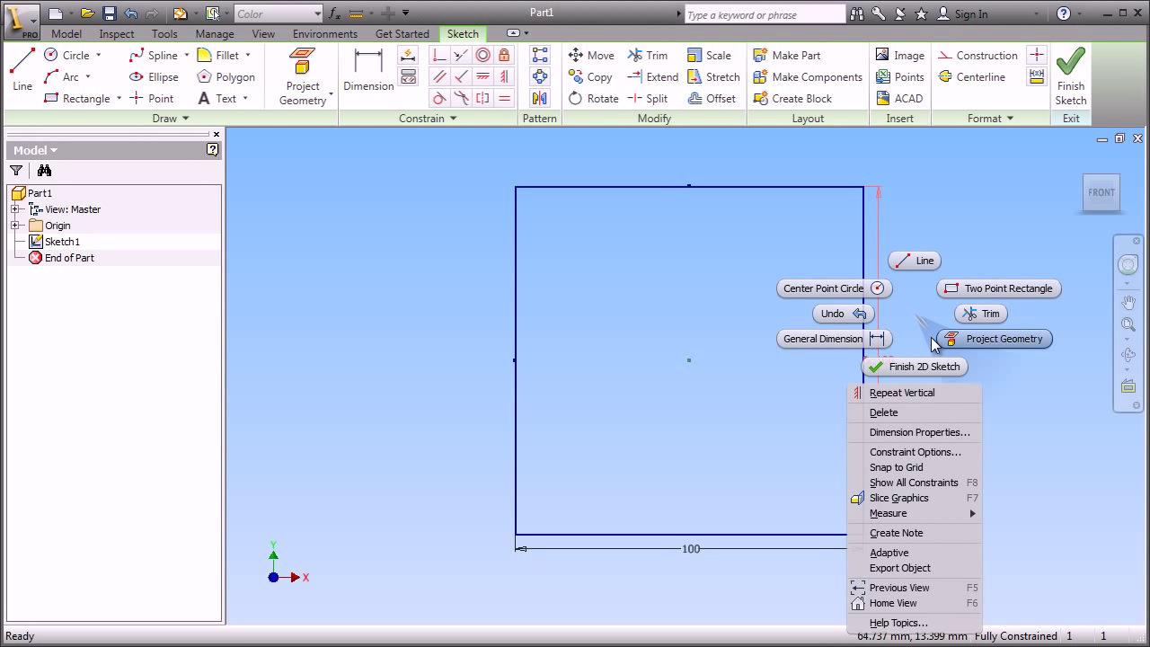
left_click(926, 410)
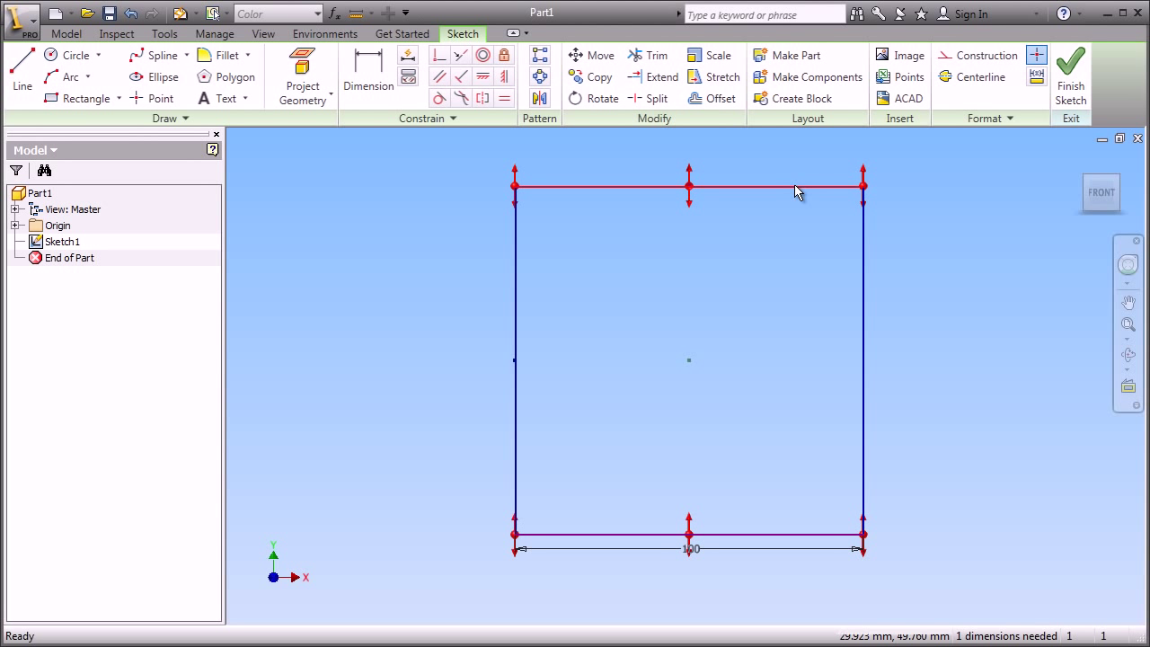
left_click_drag(795, 186, 784, 286)
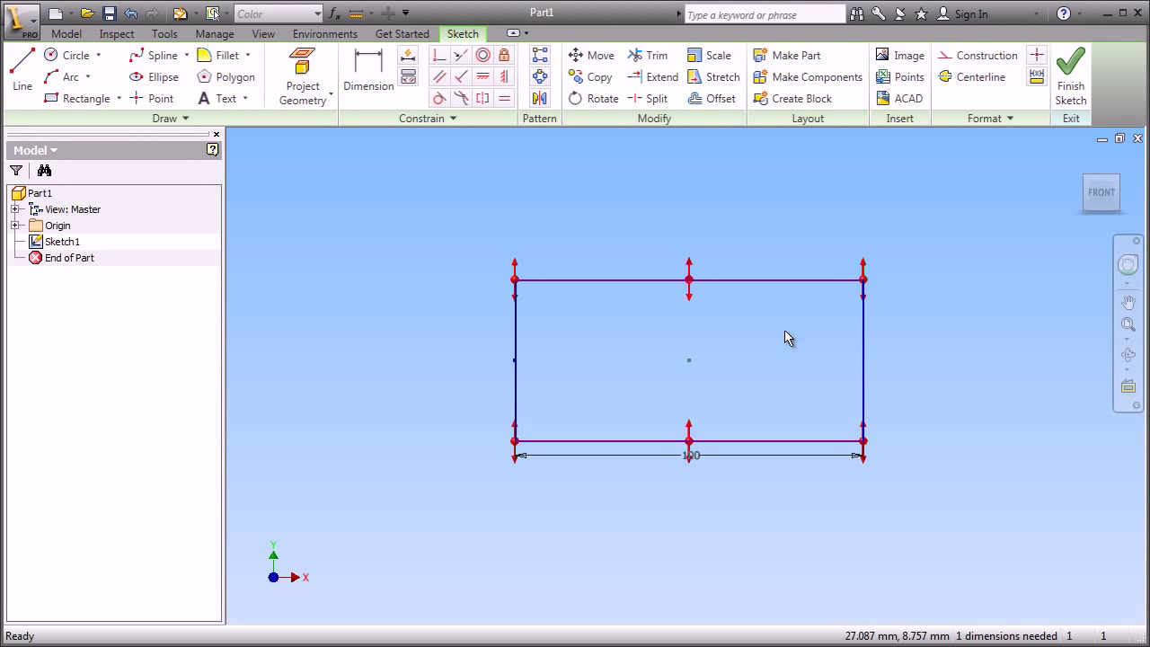
left_click_drag(711, 466, 689, 476)
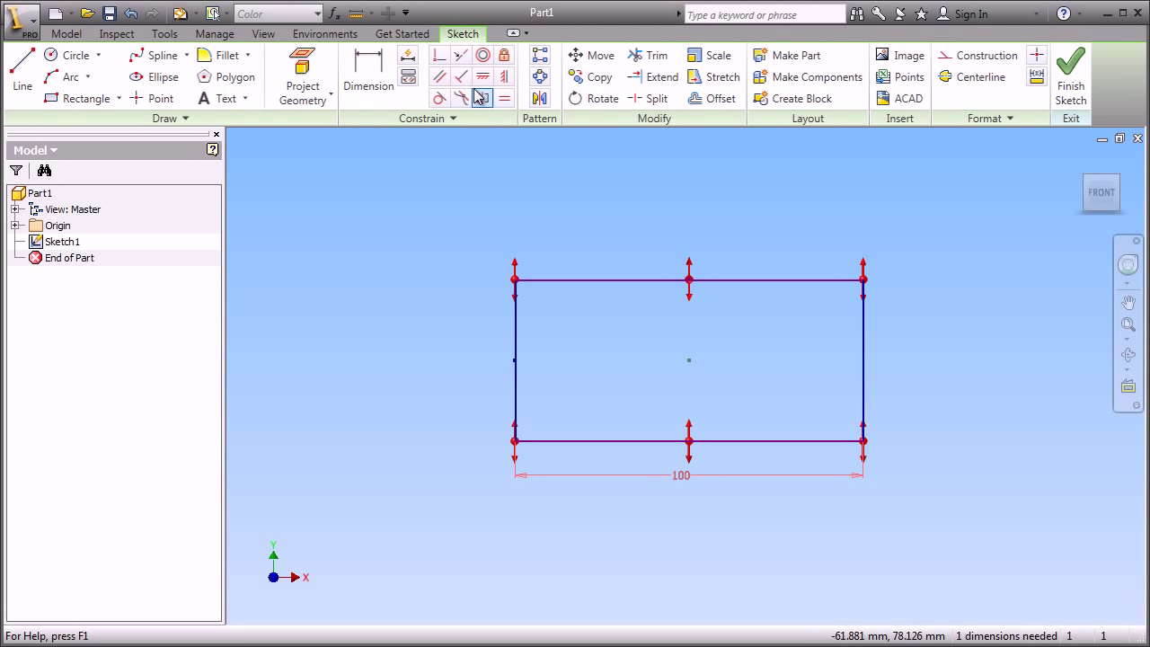
- Make the right side equal to the bottom line with an Equal constraint, forming a square
left_click(508, 101)
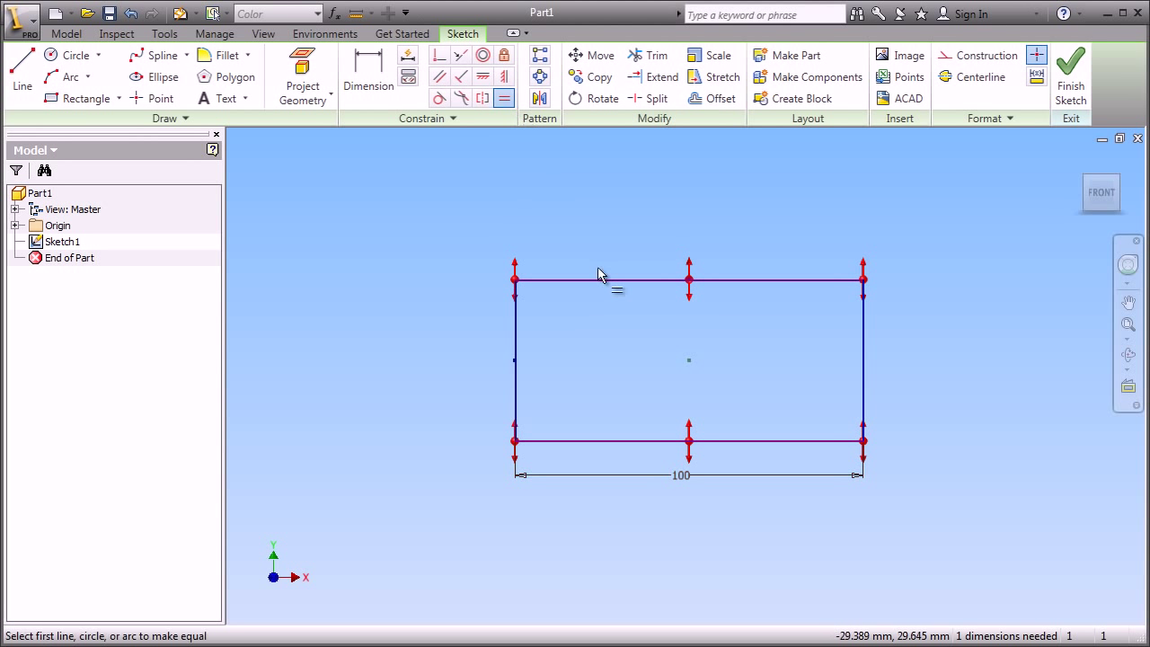
left_click(777, 440)
left_click(863, 372)
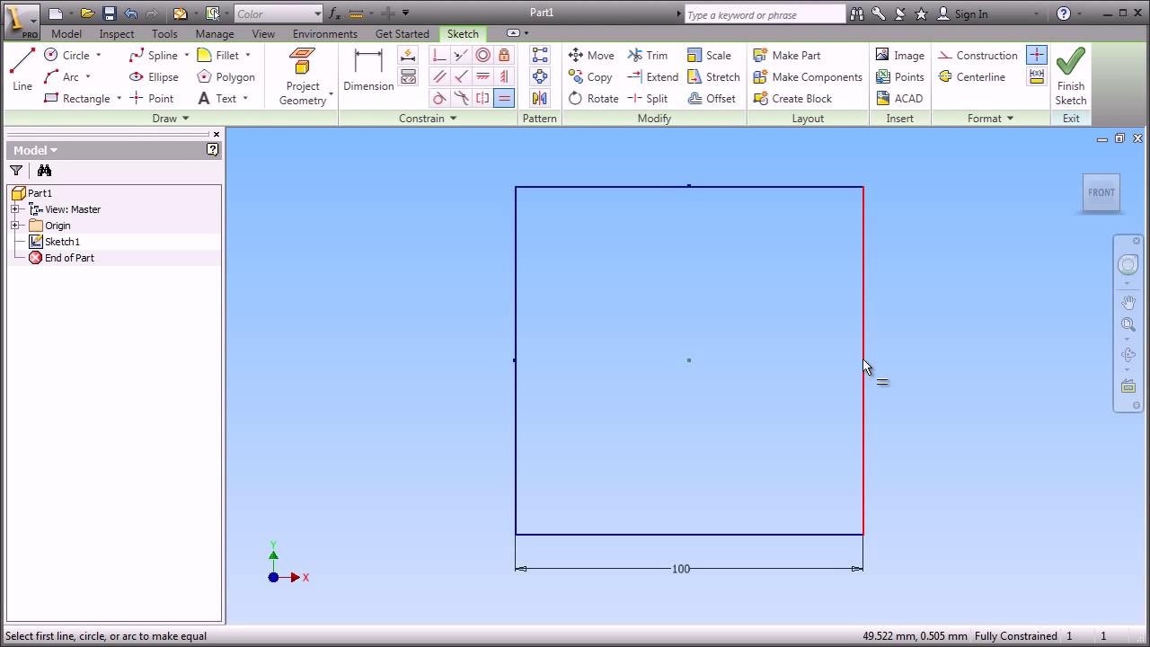
right_click(806, 379)
left_click(753, 376)
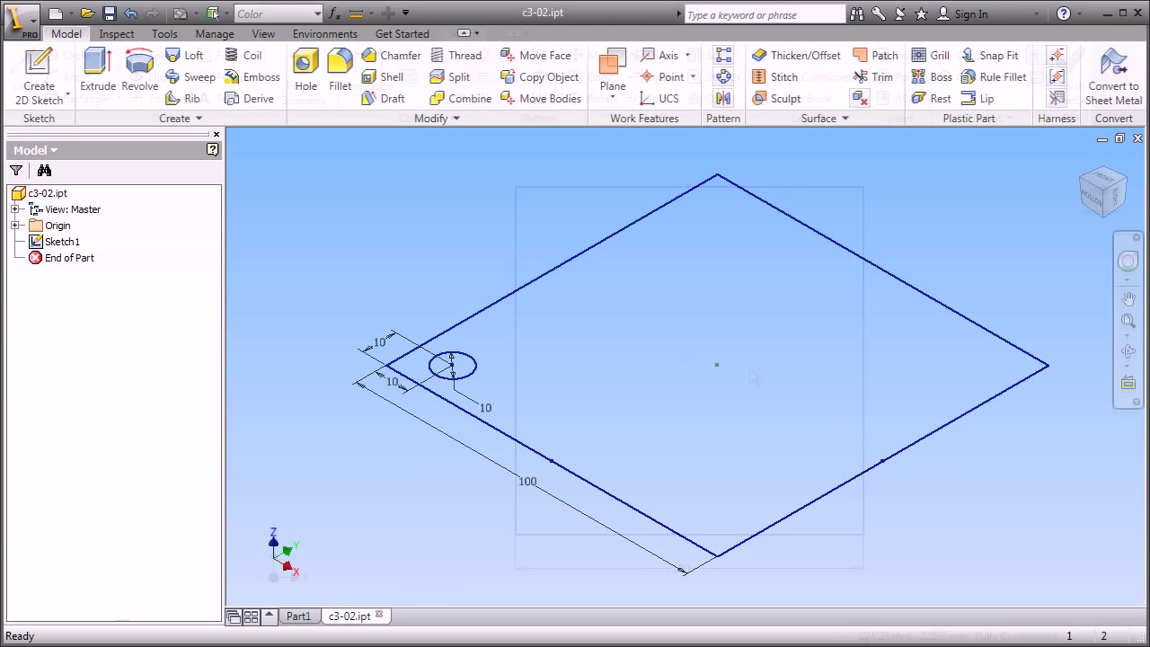
- Edit Sketch1 of c3-02.ipt and frame the whole 100 square with its 10 circle
left_click(596, 256)
left_click(683, 232)
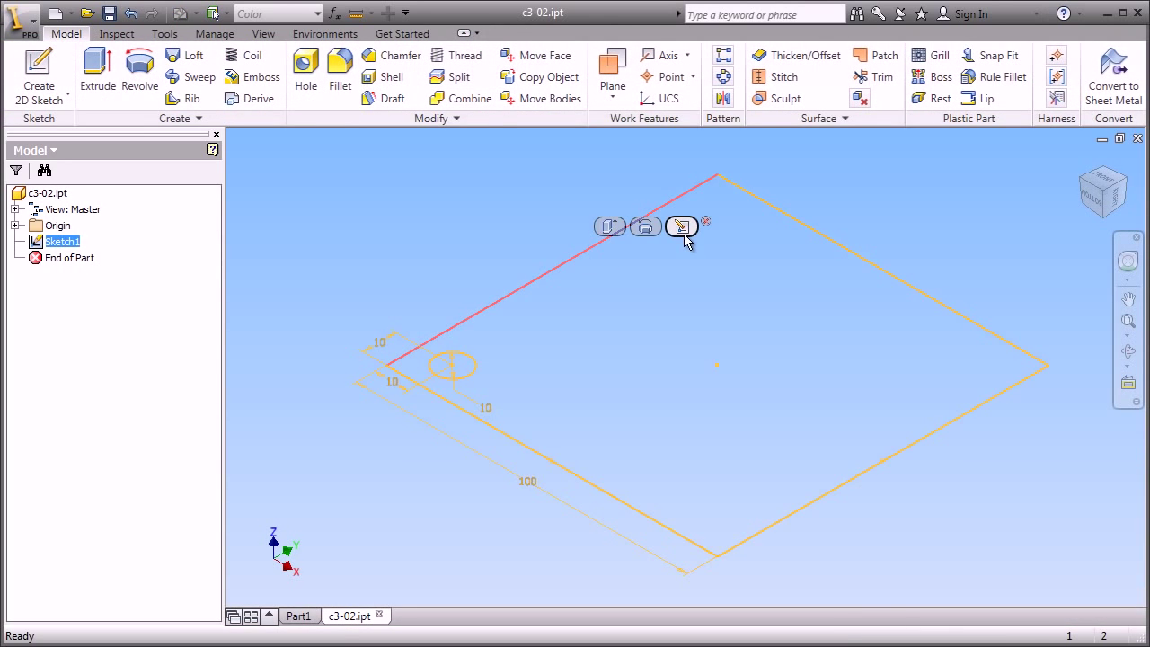
left_click(683, 232)
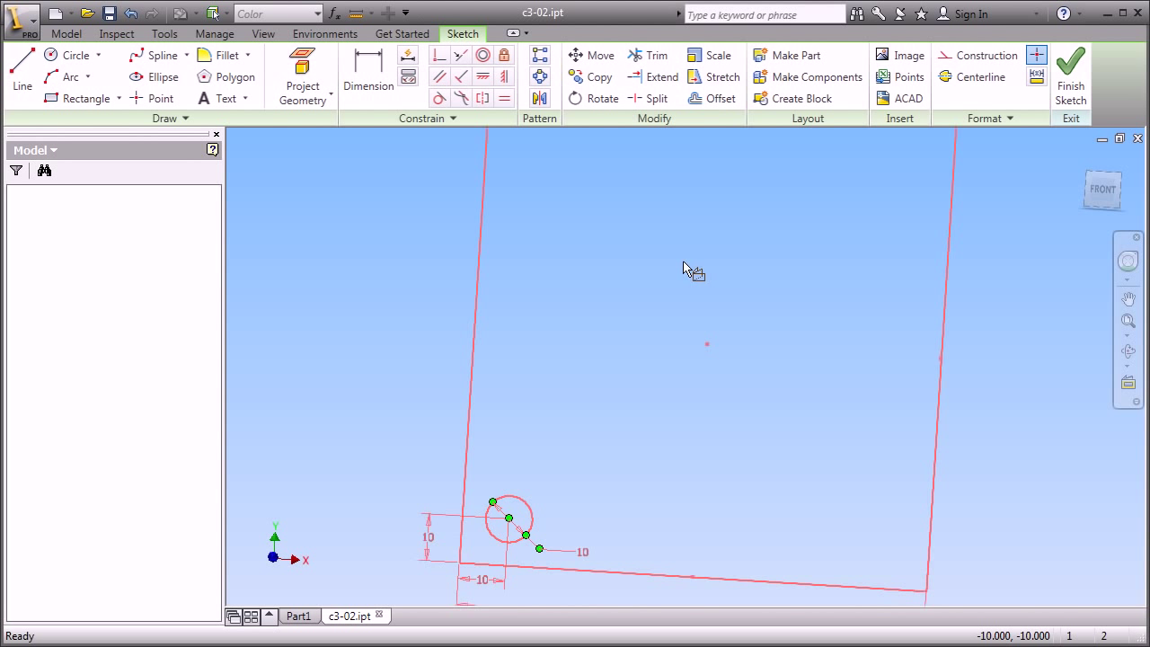
scroll(665, 344, "down", 3)
mouse_move(663, 341)
middle_mouse_down()
mouse_move(655, 381)
mouse_move(642, 380)
middle_mouse_up()
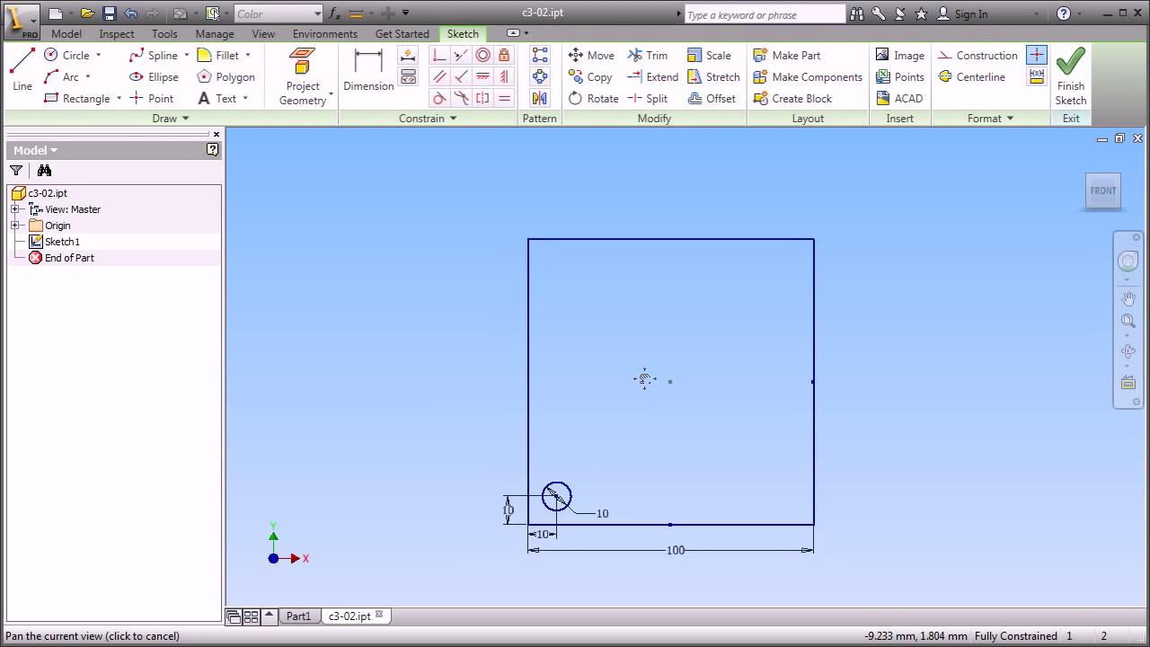
- Start a rectangular pattern of the small circle along the bottom edge with 20 mm spacing
left_click(541, 58)
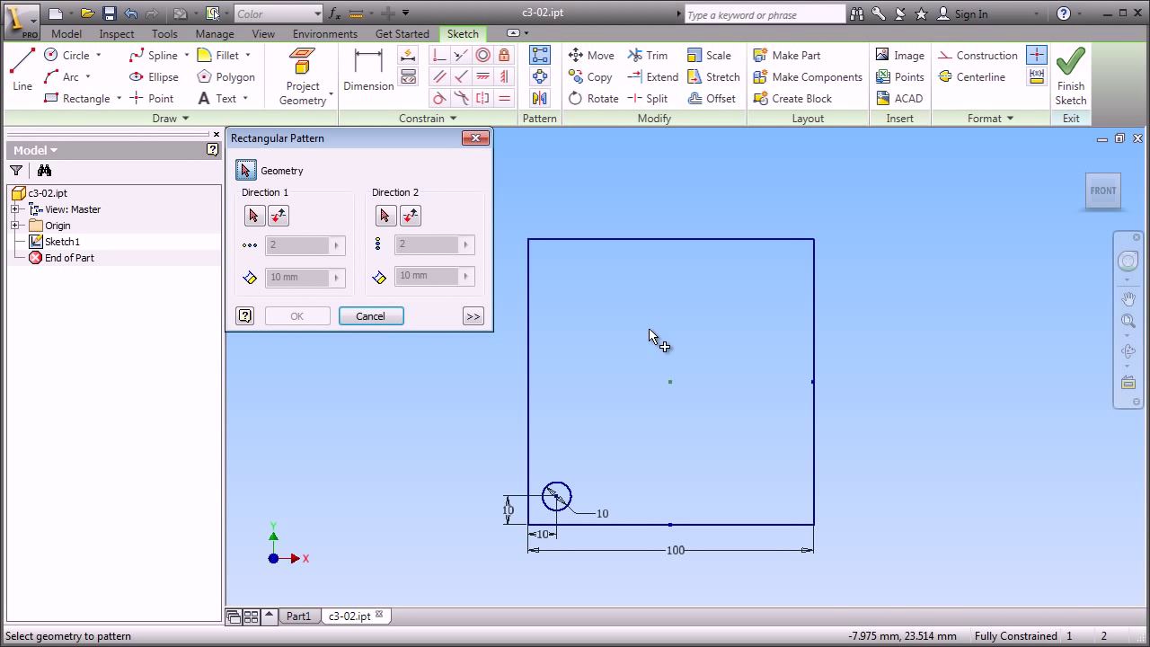
left_click(572, 493)
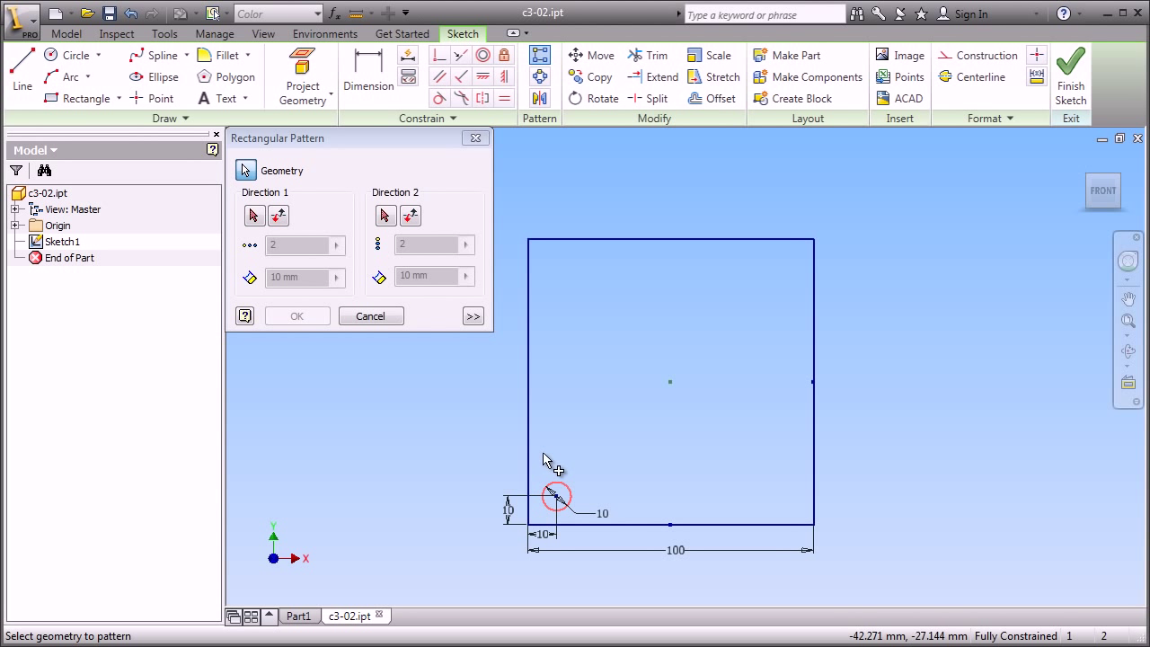
left_click(255, 216)
left_click(564, 525)
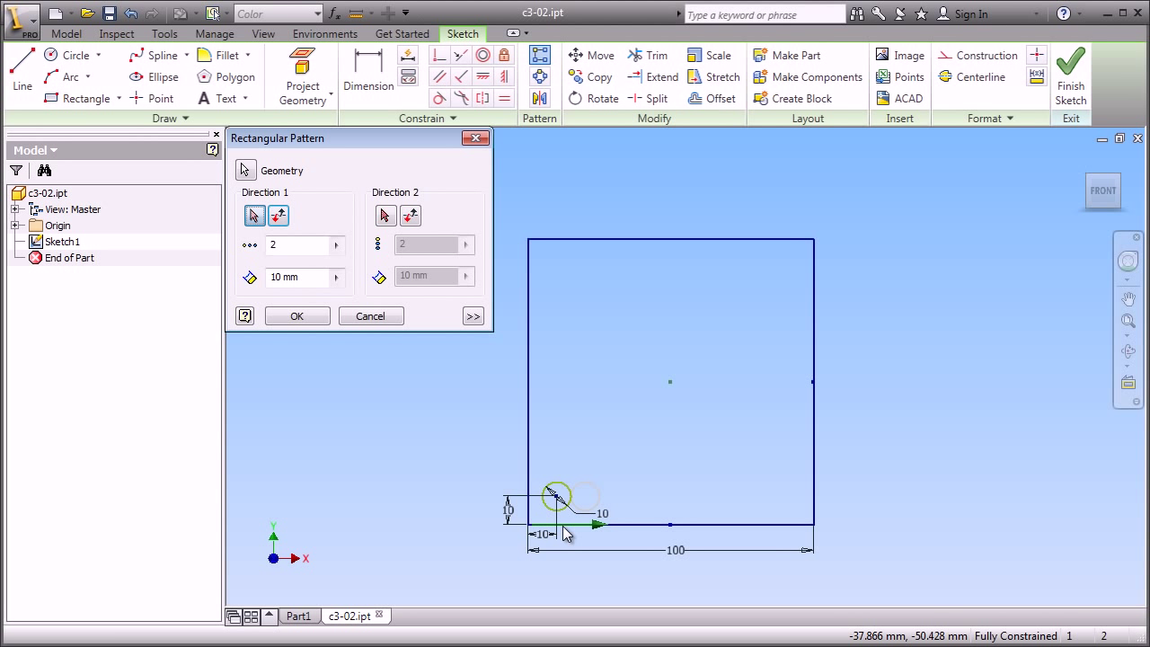
left_click_drag(320, 284, 249, 286)
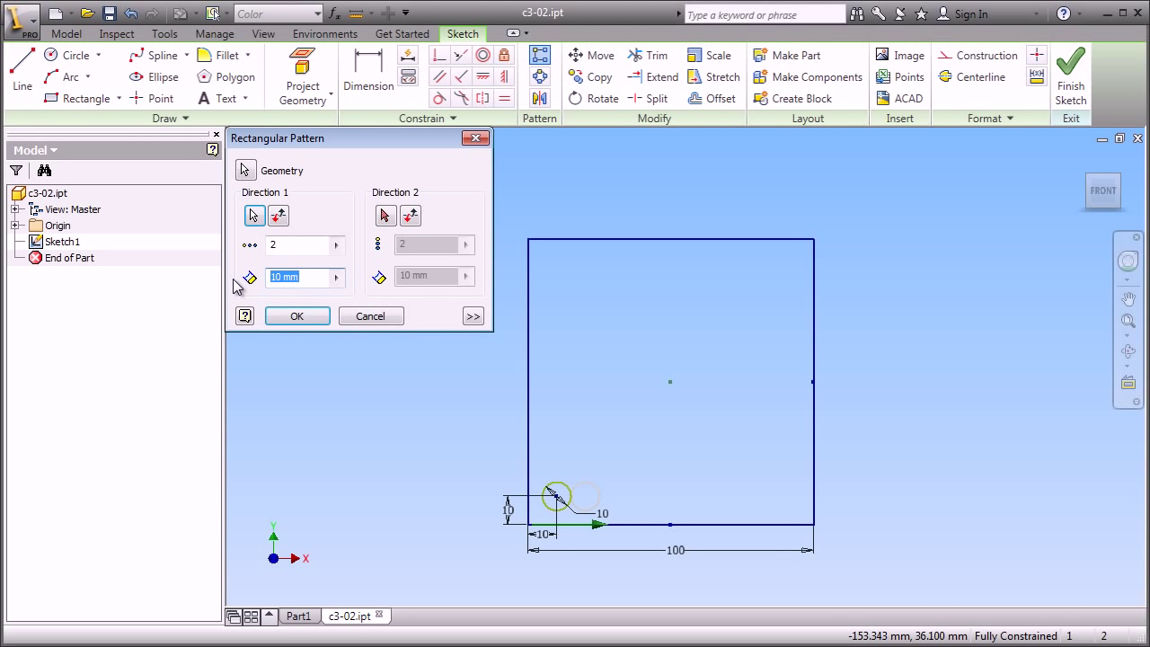
type("20")
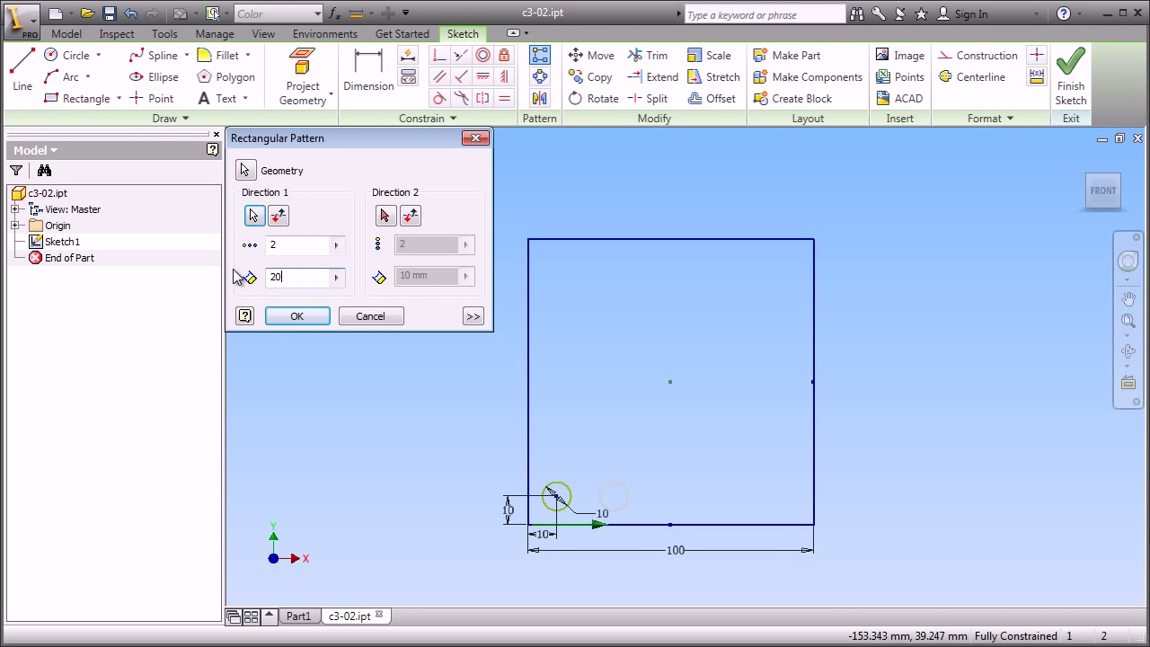
left_click_drag(279, 244, 253, 244)
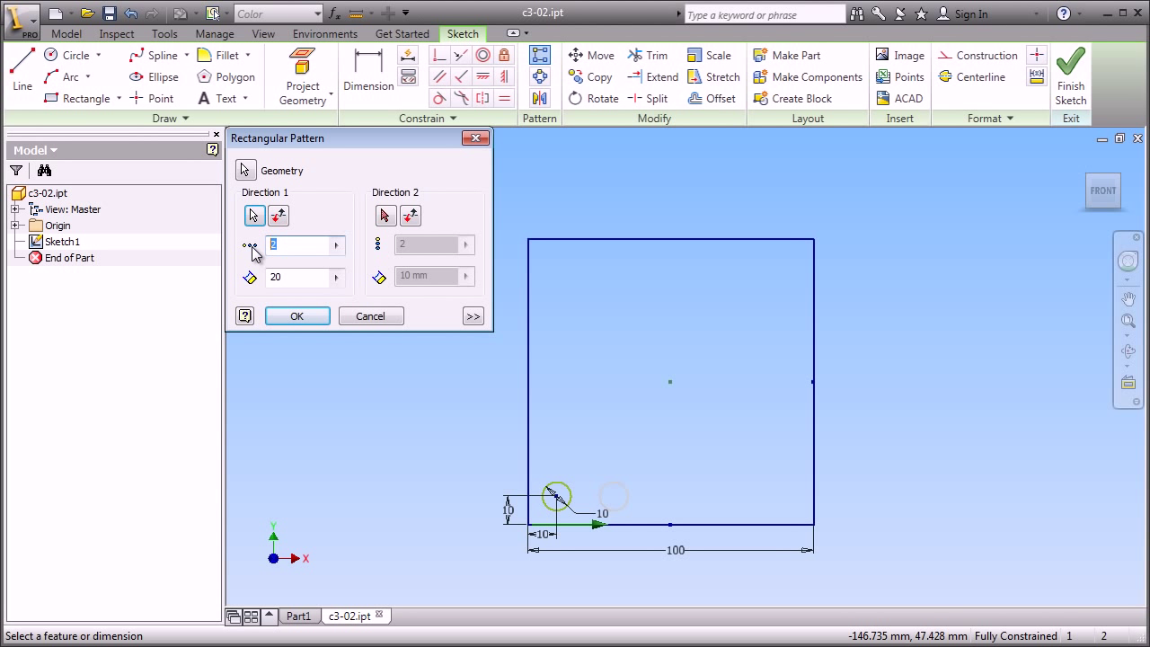
- Add a flipped left-edge second direction with 5 copies at 20 mm and confirm the 5×5 pattern
left_click(386, 216)
left_click(528, 460)
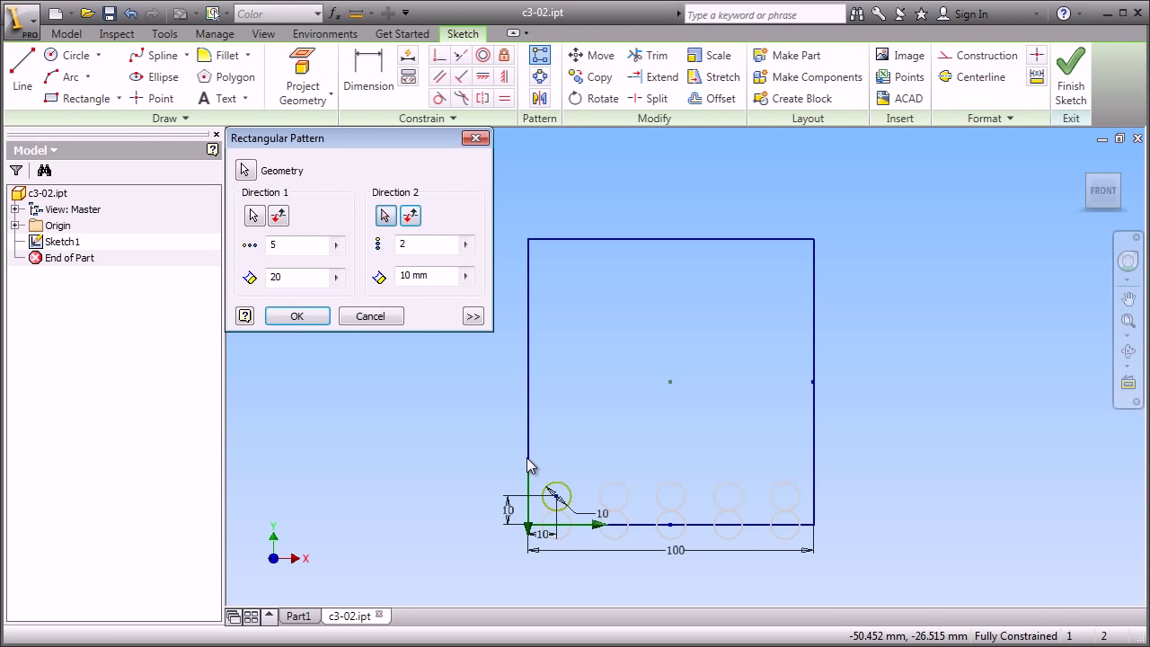
left_click(412, 217)
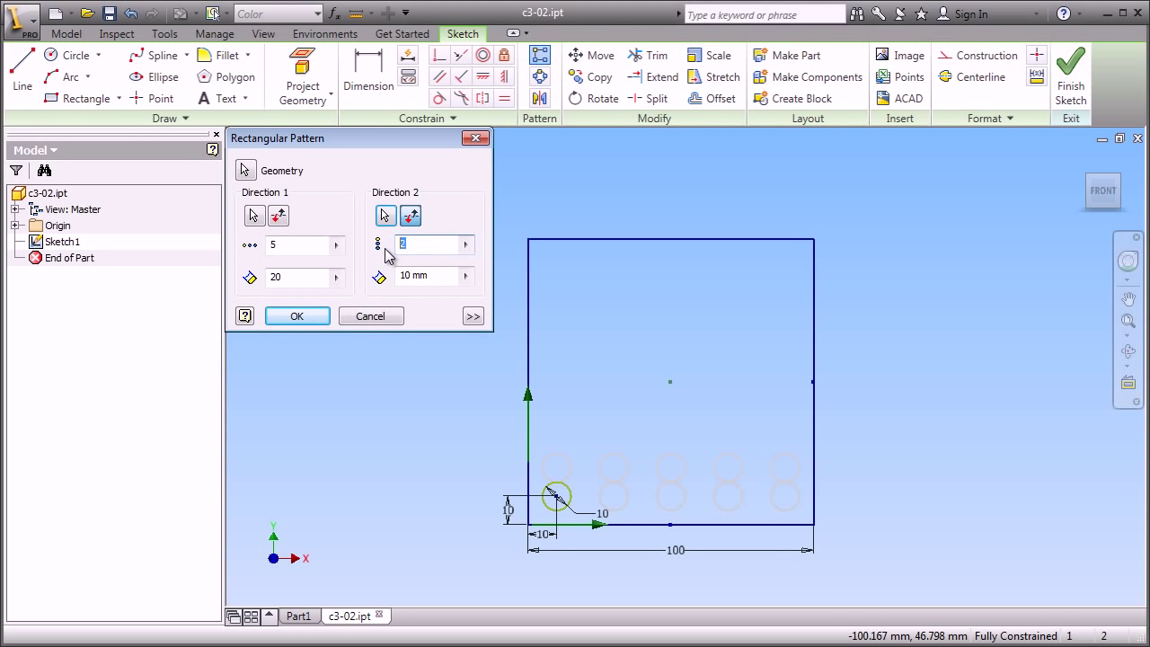
type("5")
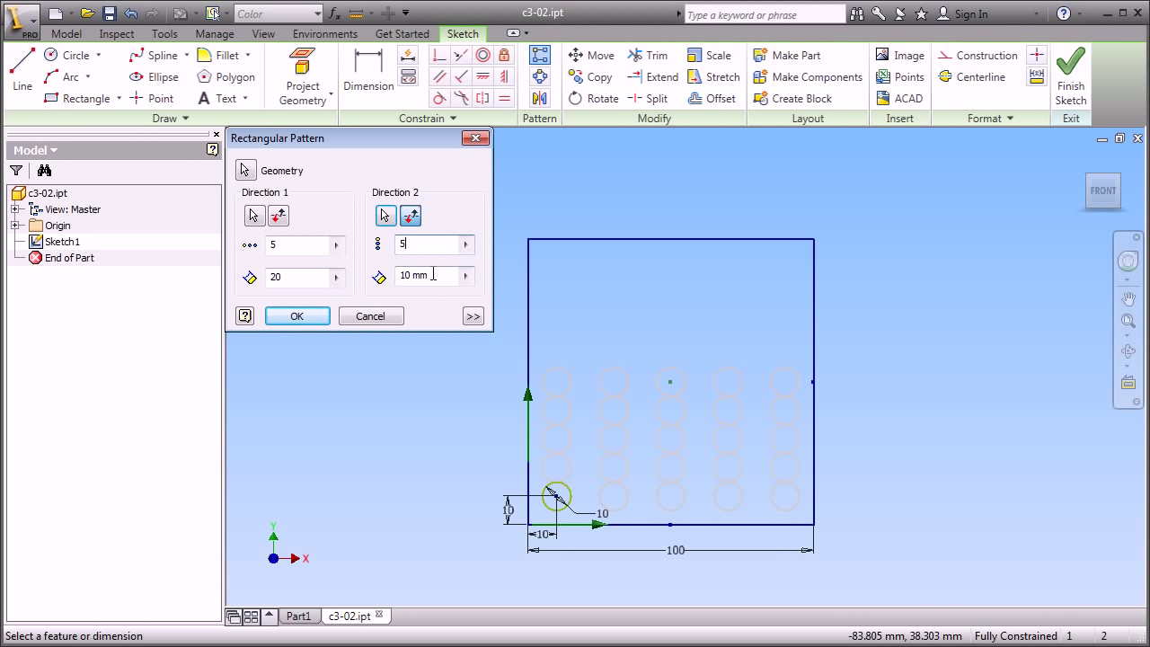
key("Tab")
type("2")
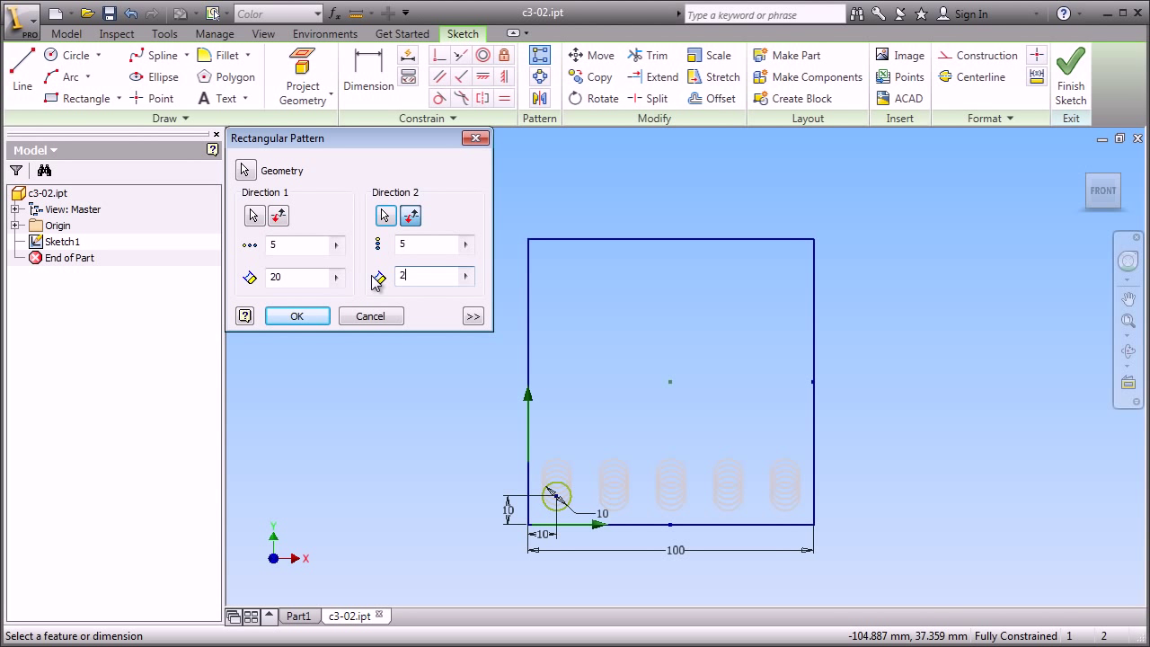
left_click(307, 320)
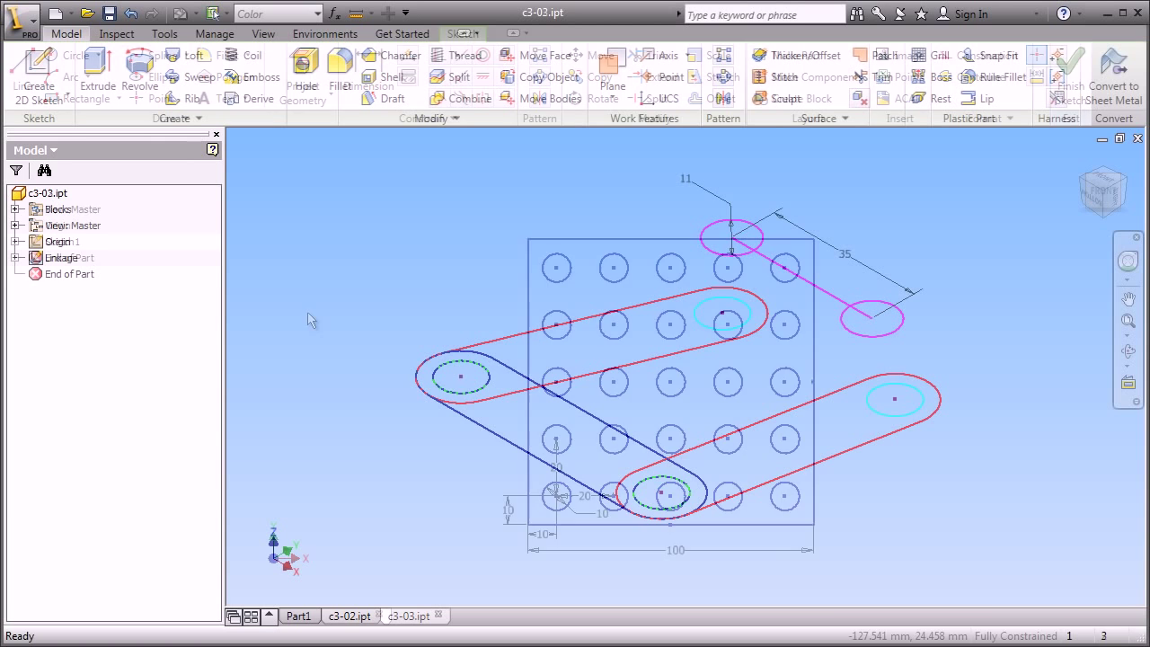
- Edit the Linkage sketch, expand it, and identify blocks Link 1:1, Link 1:2 and Link 1:3
double_click(49, 258)
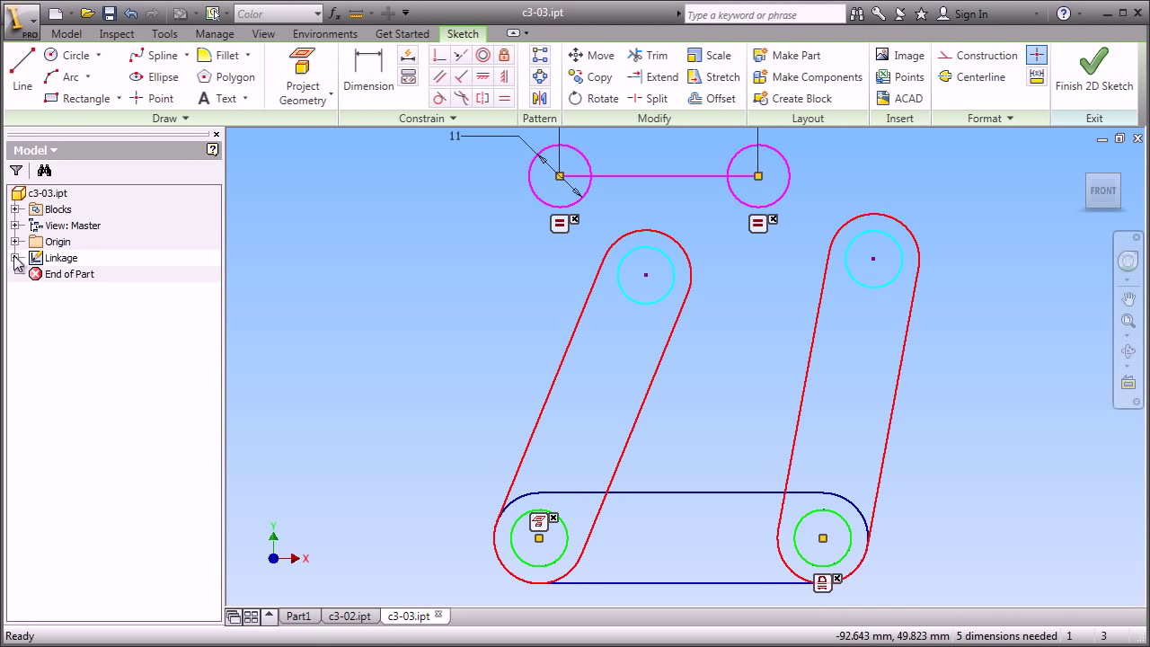
left_click(15, 258)
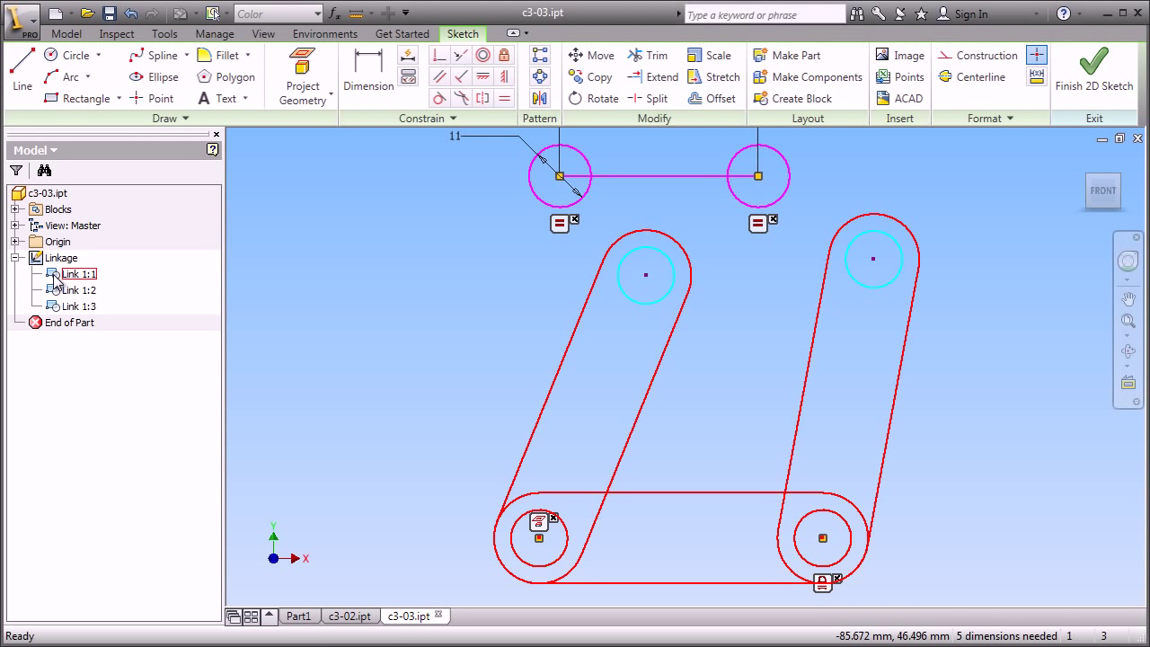
left_click(54, 274)
left_click(70, 290)
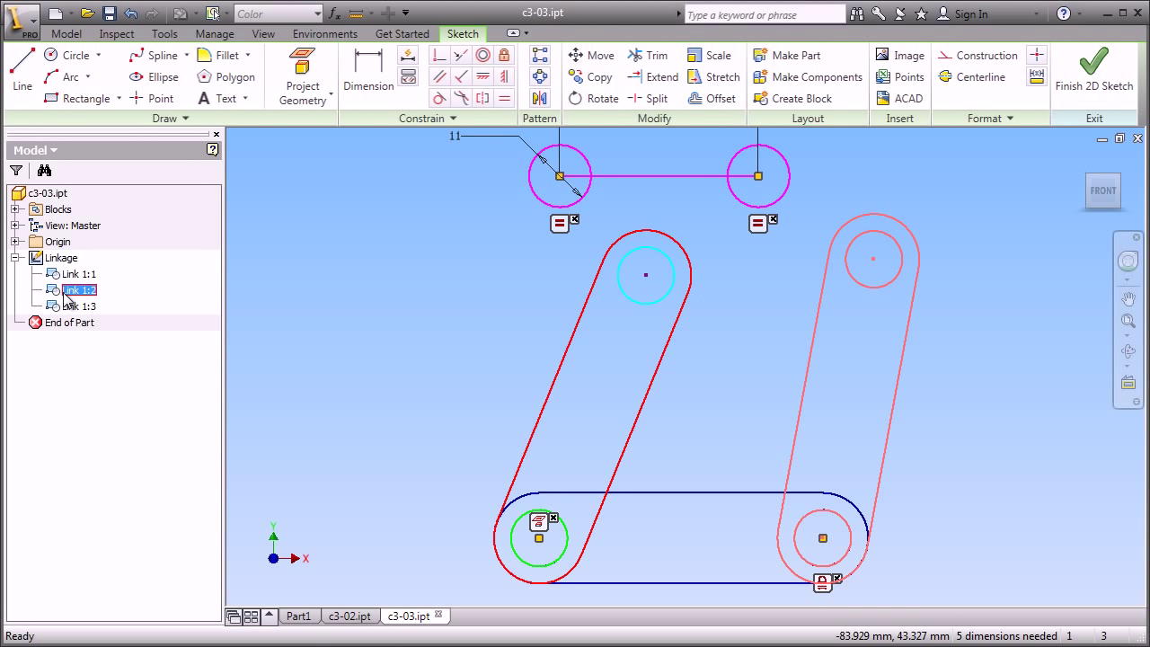
left_click(72, 307)
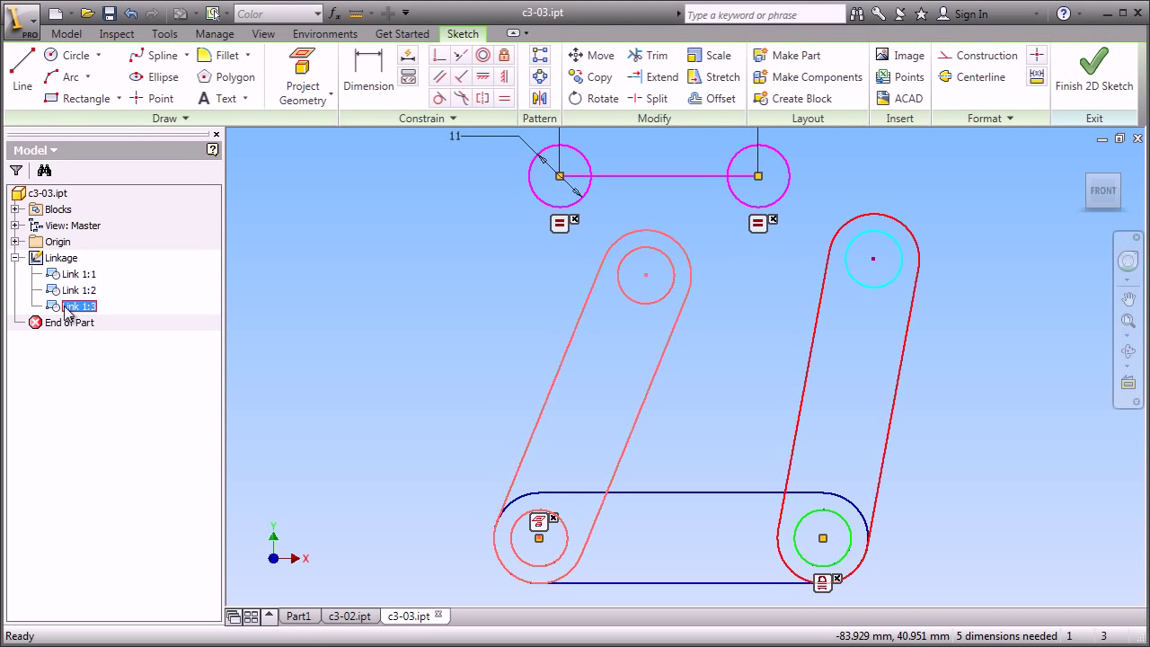
left_click(457, 334)
scroll(458, 335, "up", 3)
key("F2")
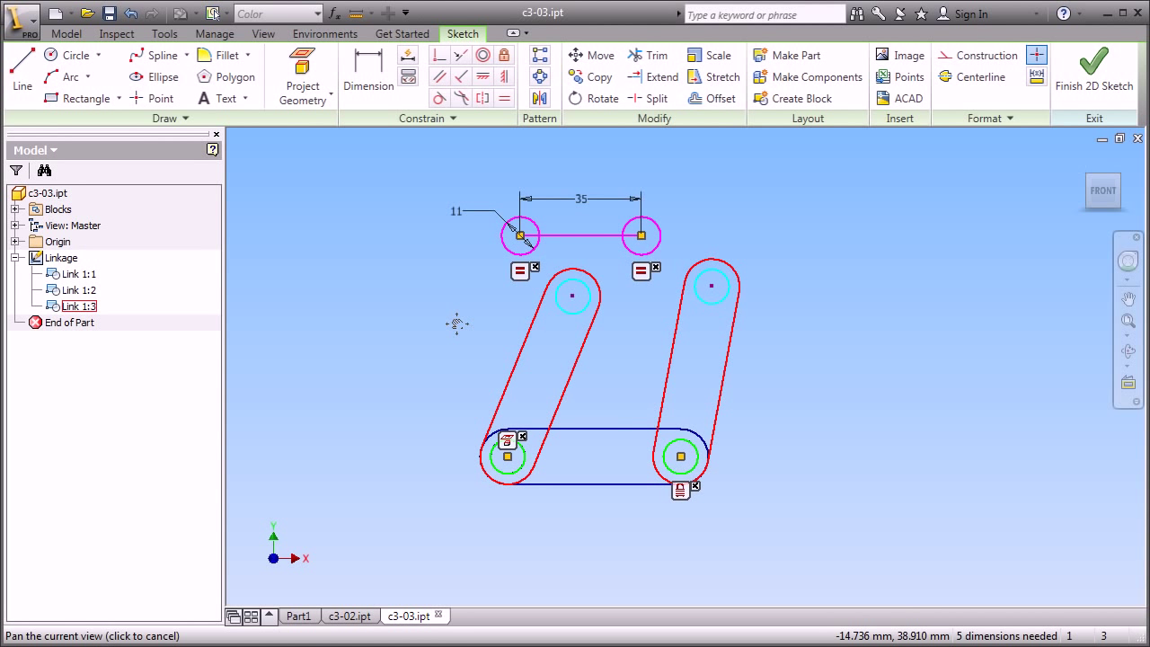
left_click_drag(455, 324, 512, 351)
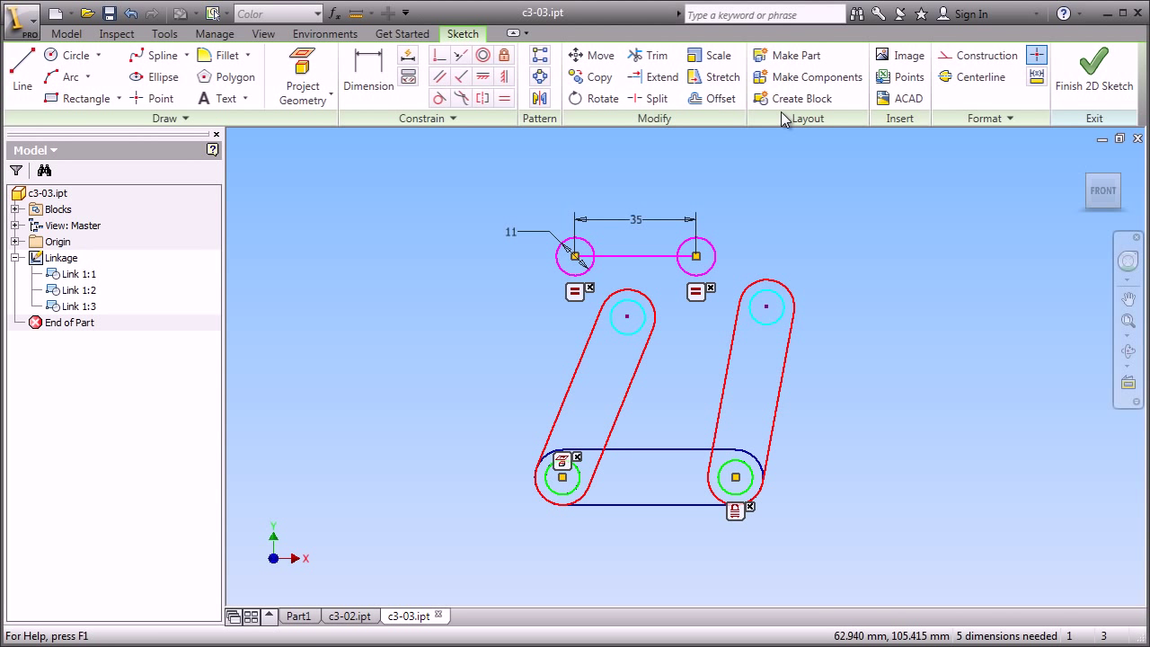
- Create a block named 'Link 2' from the 35 mm two-circle link, with an insert point on it
left_click(799, 99)
double_click(385, 246)
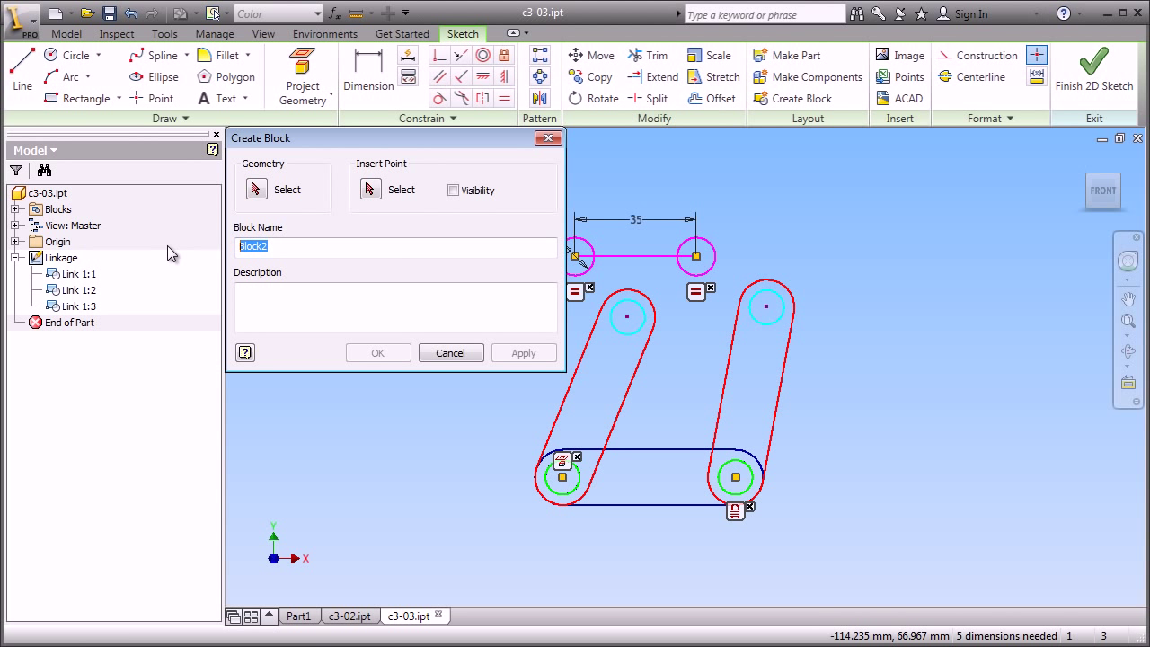
type("Link")
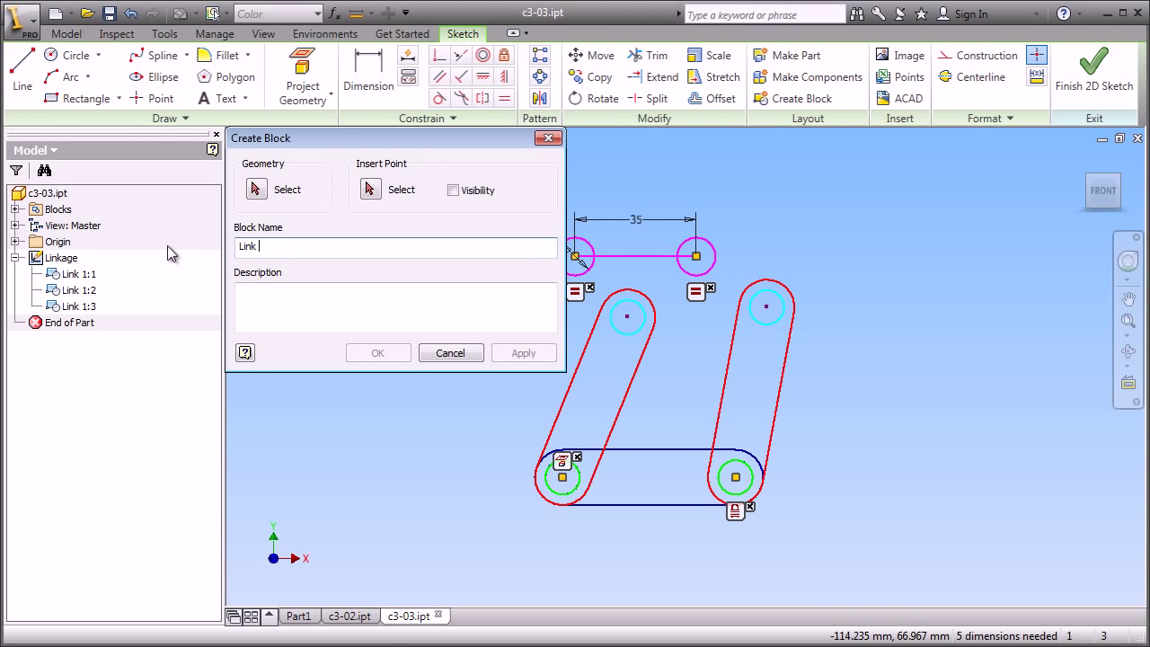
type(" 2")
left_click(257, 190)
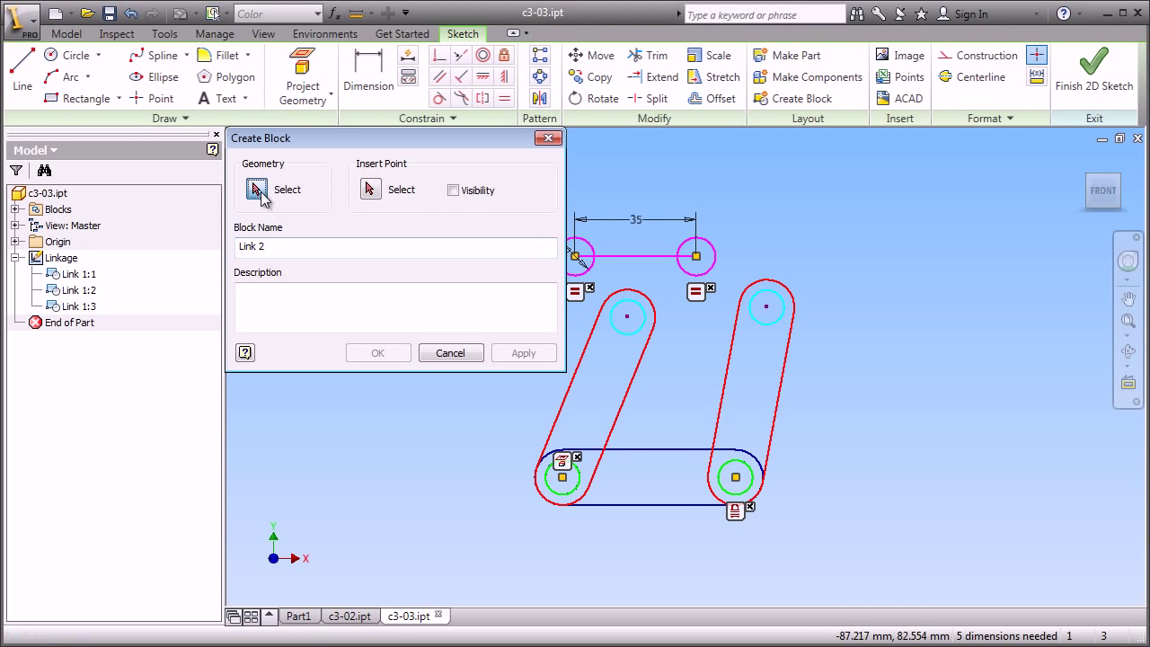
left_click(590, 255)
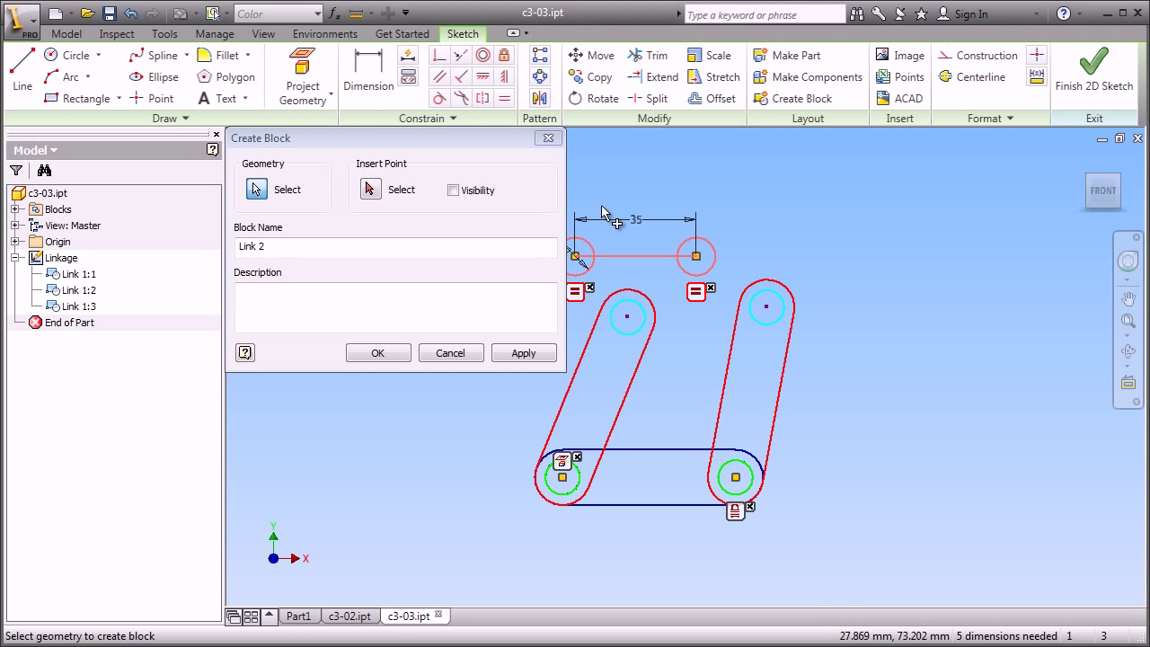
left_click(373, 190)
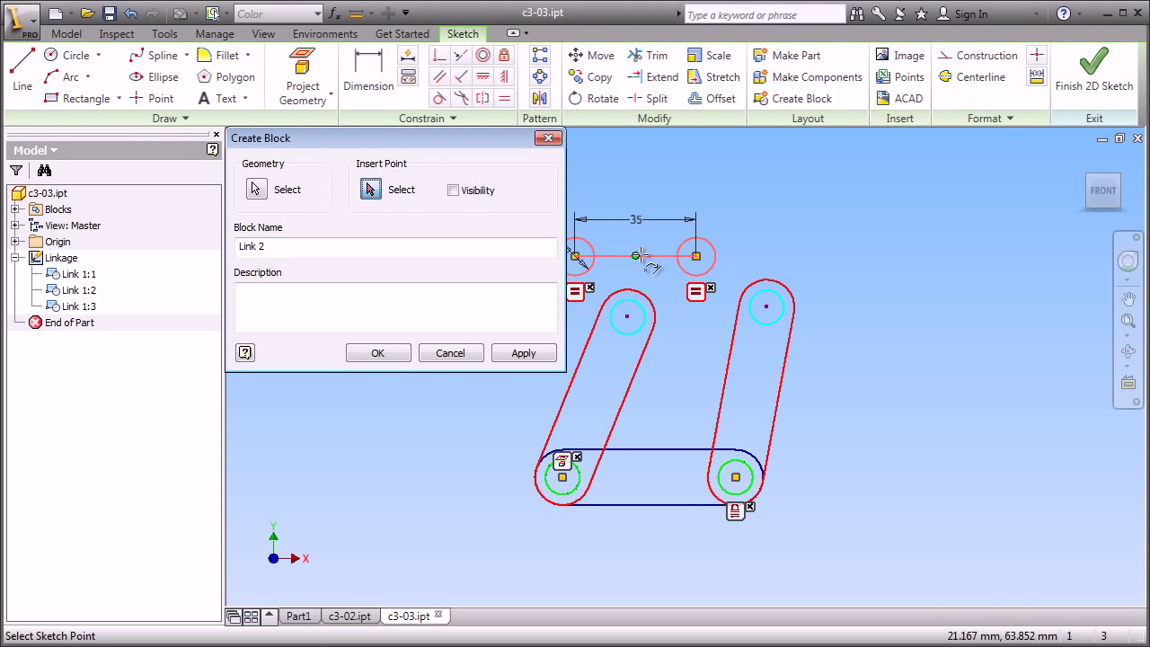
left_click(697, 257)
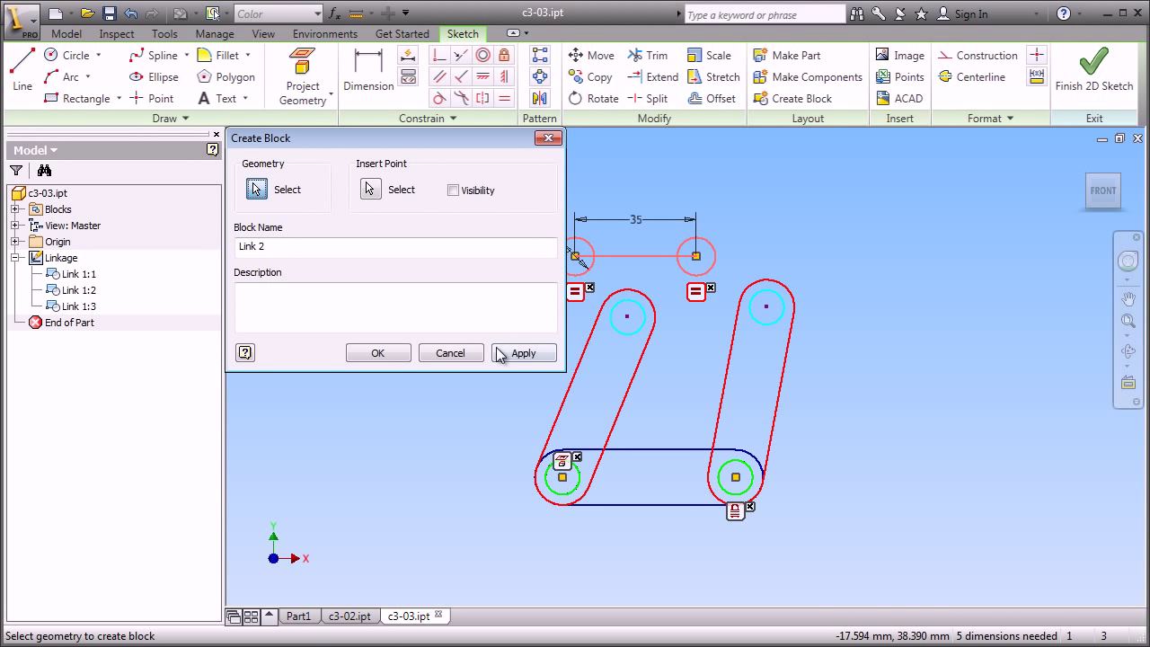
left_click(377, 354)
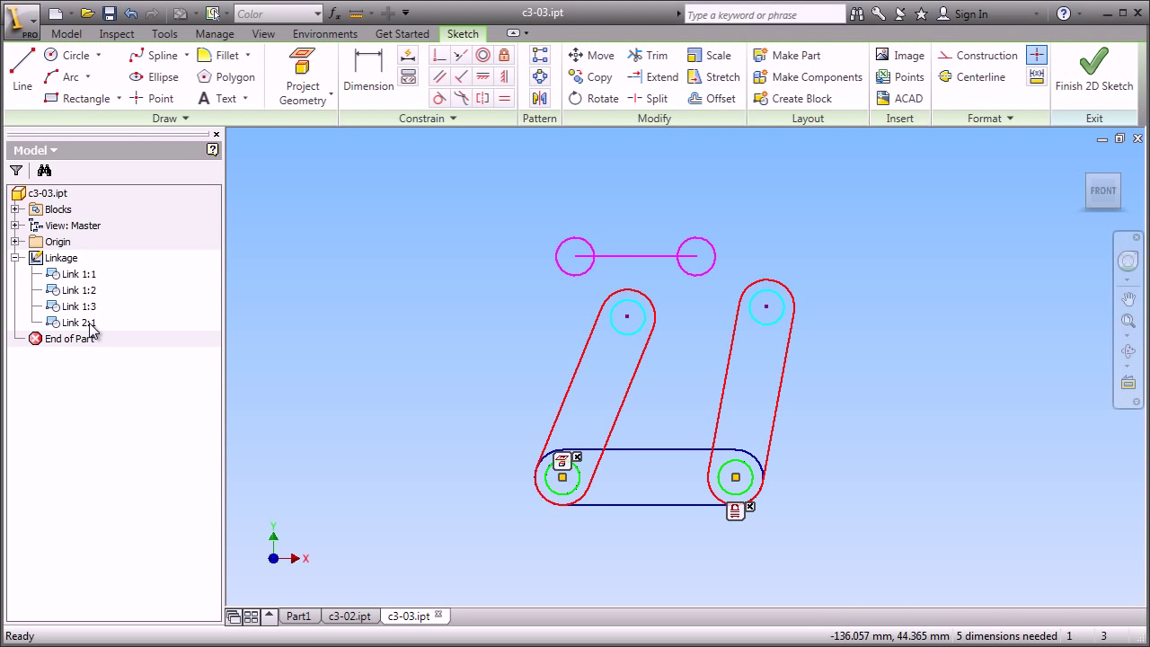
- Snap Link 2:1's circles onto both arms' top pins, then swing the linkage to test it
left_click(80, 323)
left_click(464, 308)
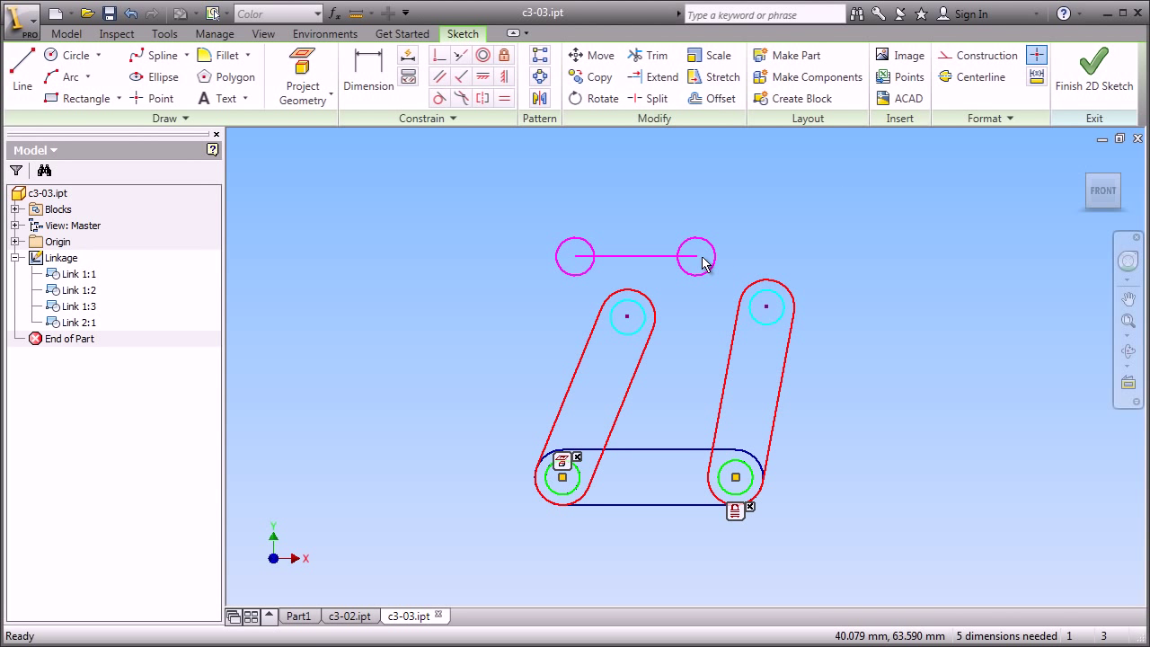
mouse_move(697, 258)
left_mouse_down()
mouse_move(739, 272)
mouse_move(767, 306)
left_mouse_up()
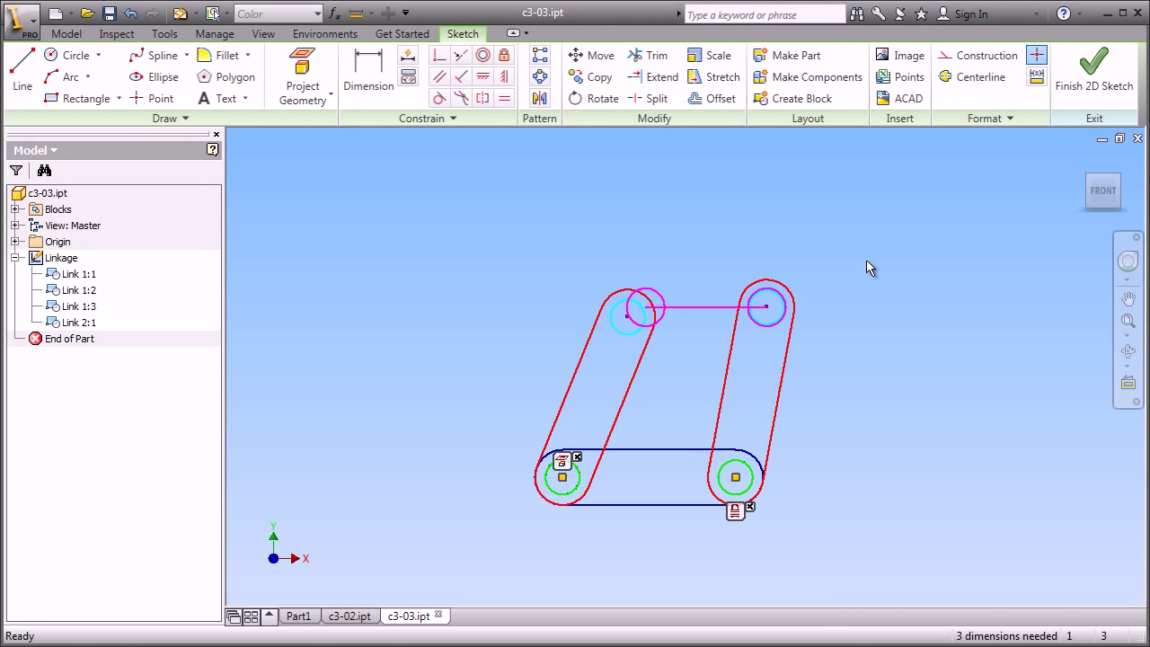
left_click_drag(647, 309, 544, 306)
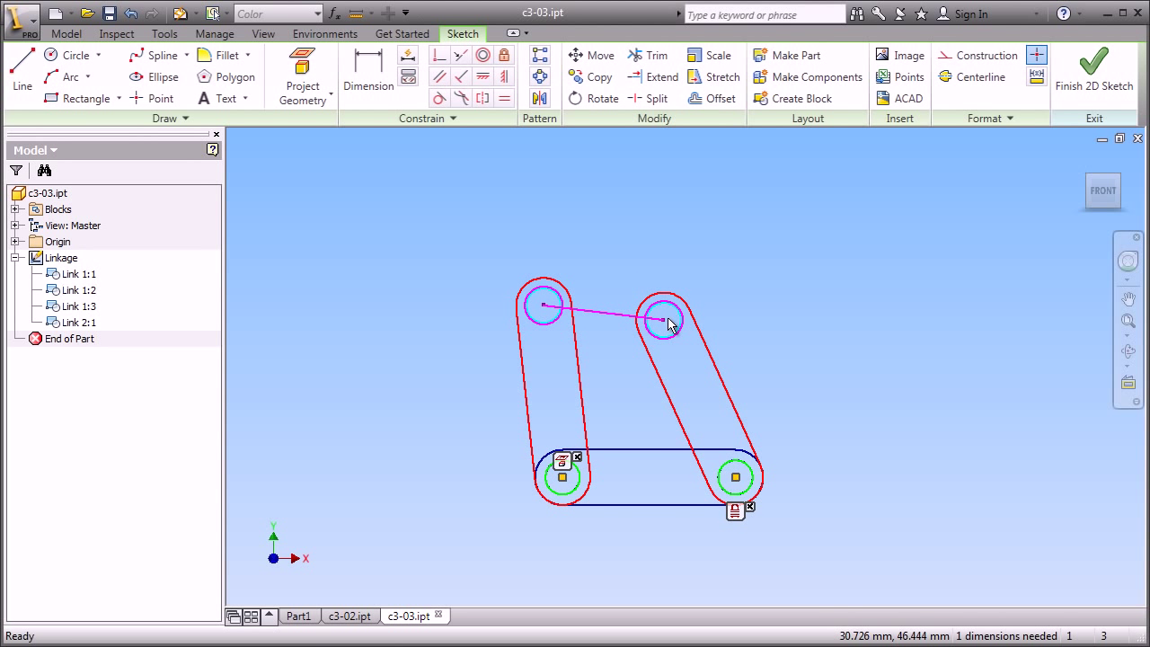
left_click_drag(663, 319, 760, 326)
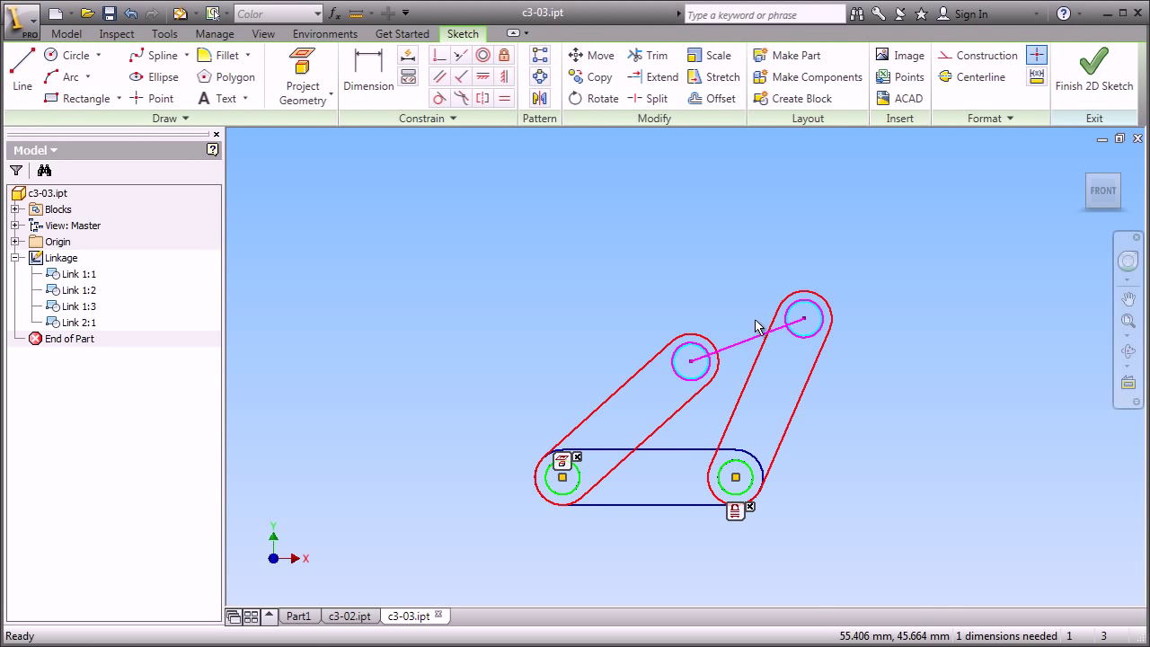
- Change the Link 1 block's 50 mm length to 80 mm, then re-pose the linkage via Link 1:3
double_click(802, 406)
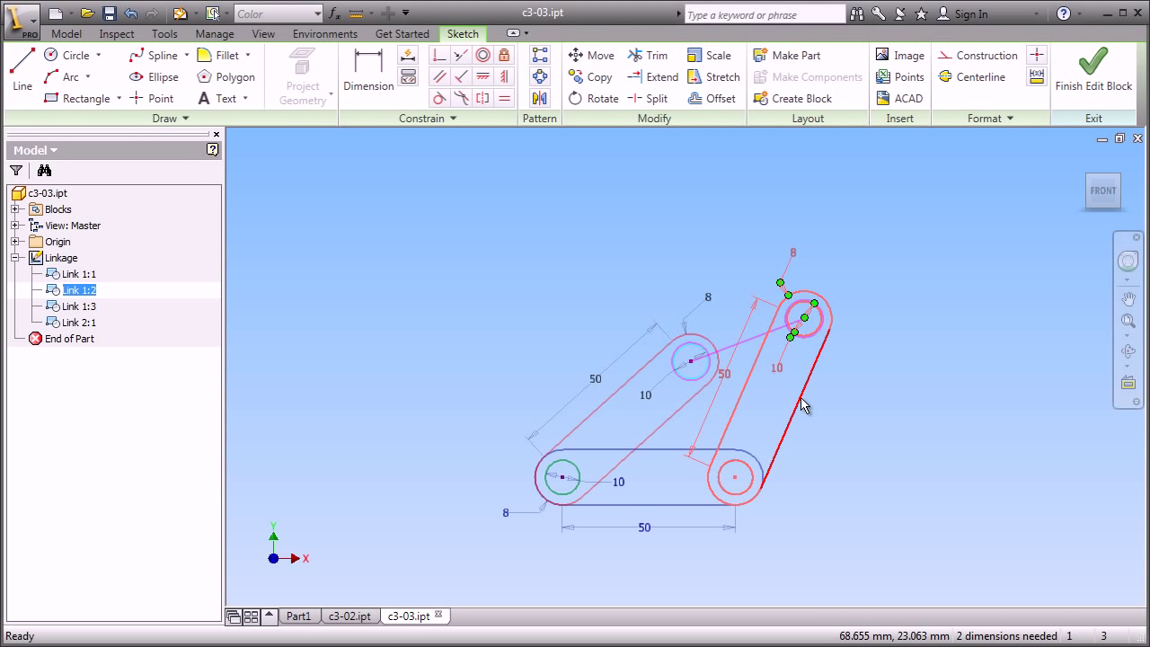
double_click(729, 379)
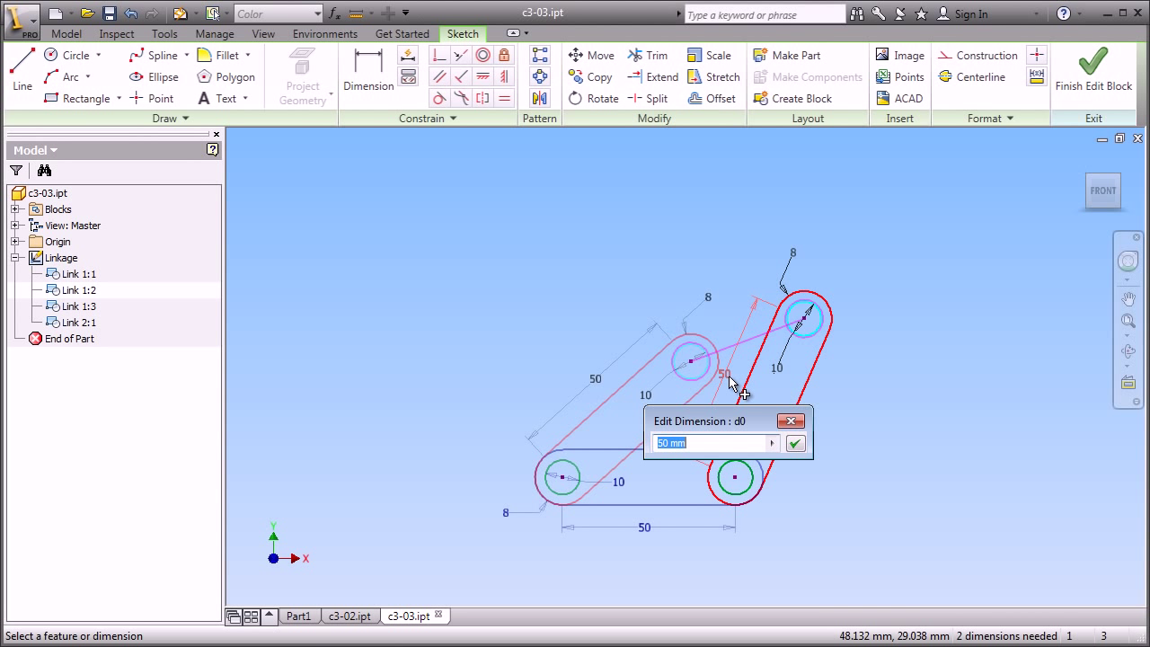
type("80")
key("Return")
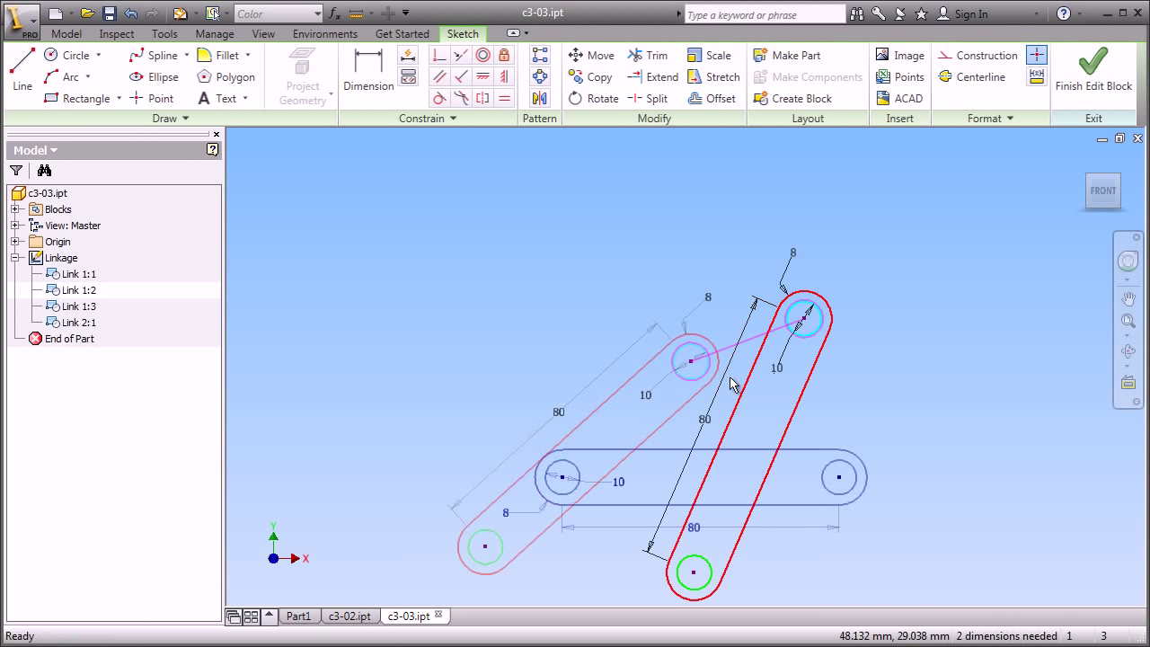
right_click(666, 218)
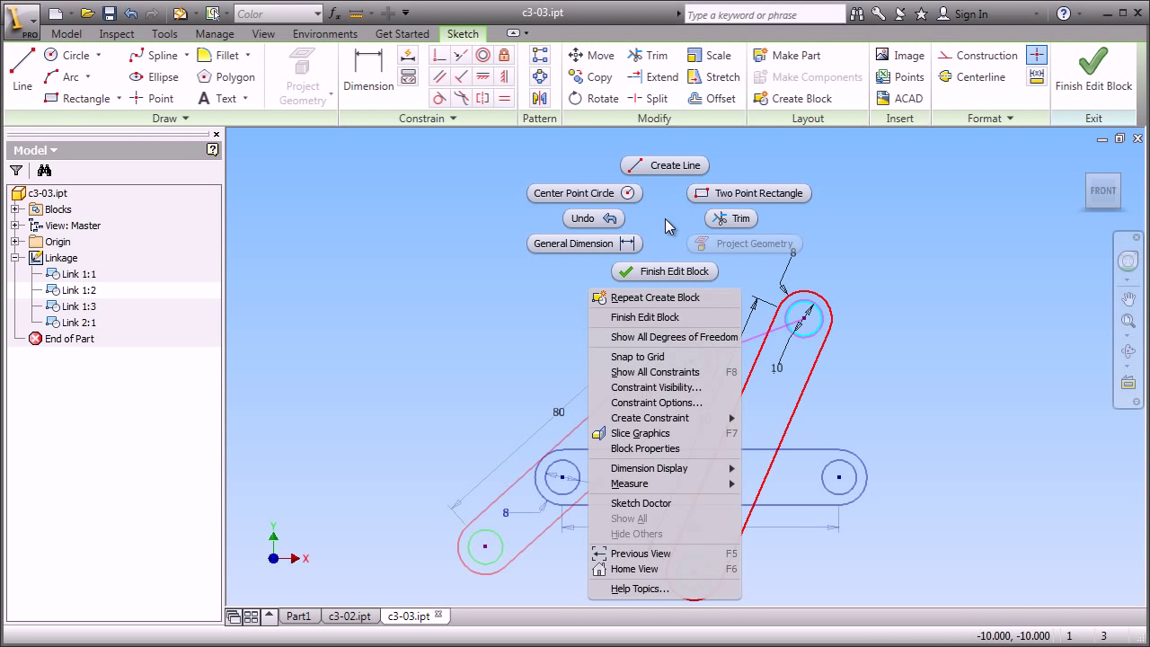
left_click(671, 273)
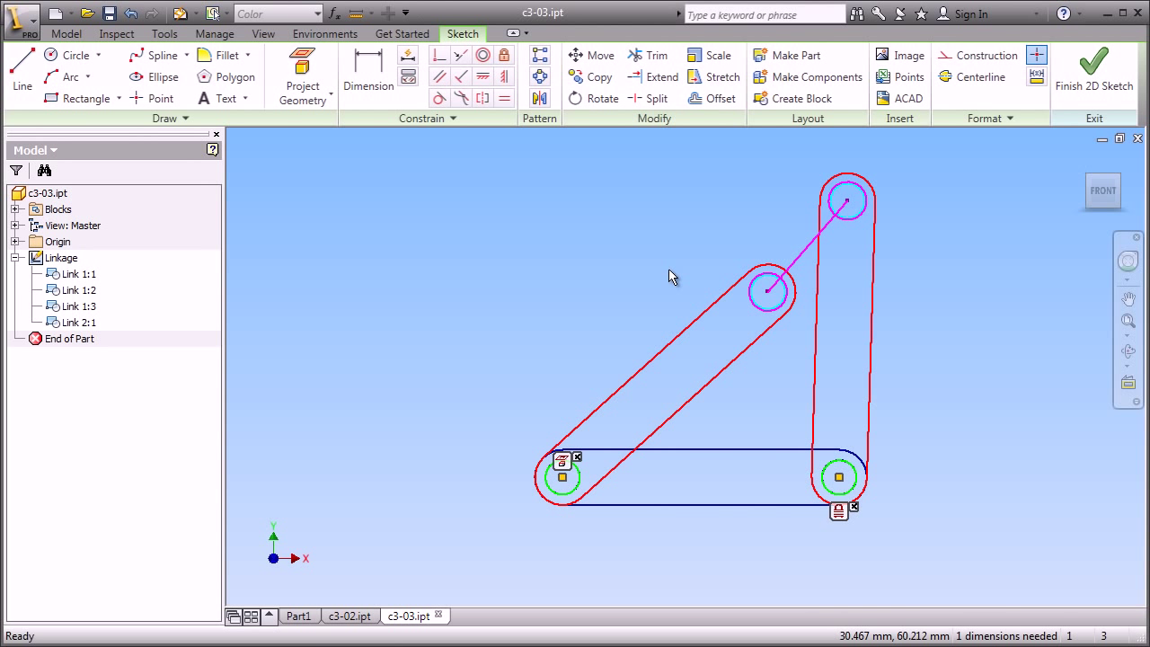
left_click_drag(763, 285, 672, 225)
key("ctrl+Return")
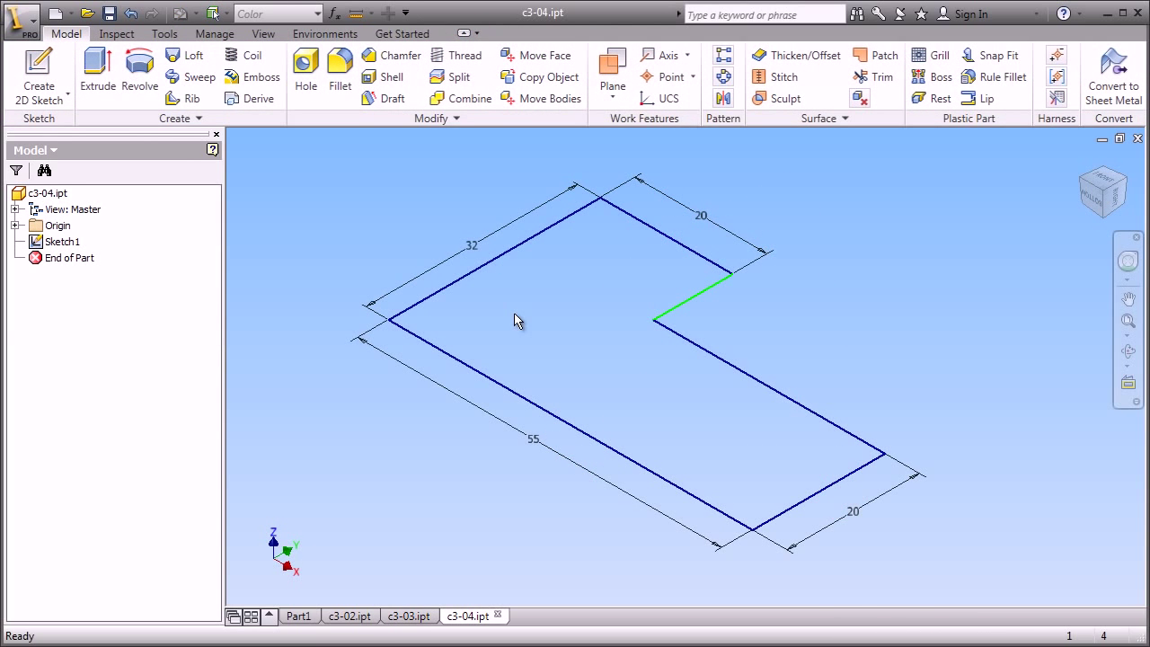
- Start an Extrude of the L-shaped sketch with Output set to Solid
left_click(97, 76)
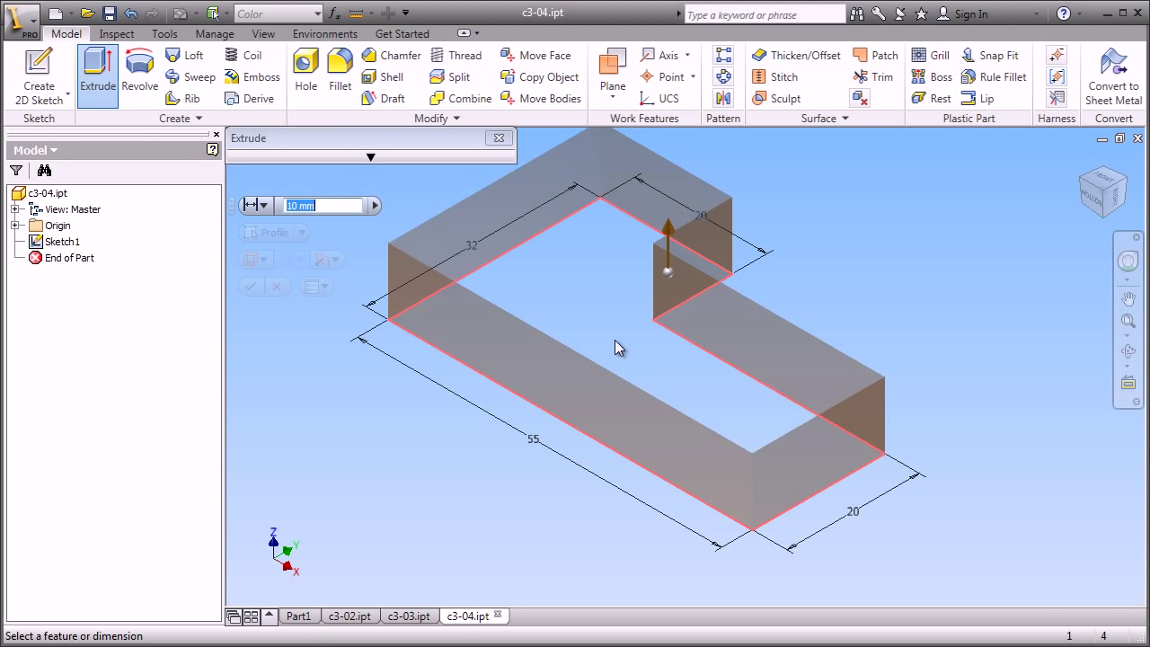
left_click(283, 158)
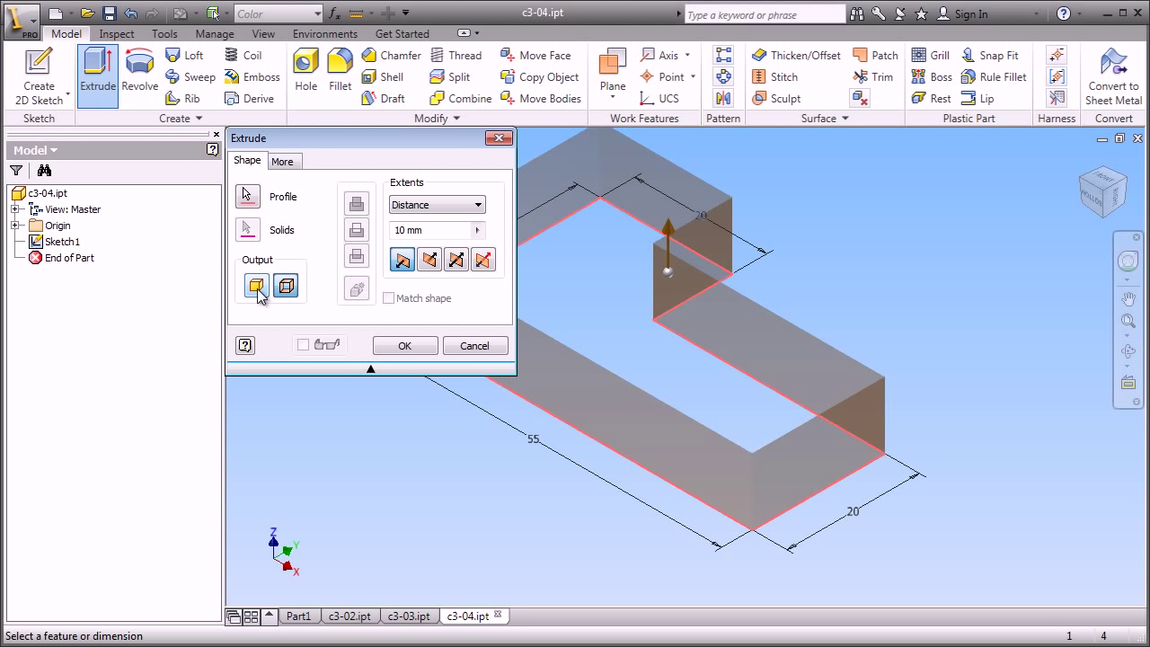
left_click(257, 286)
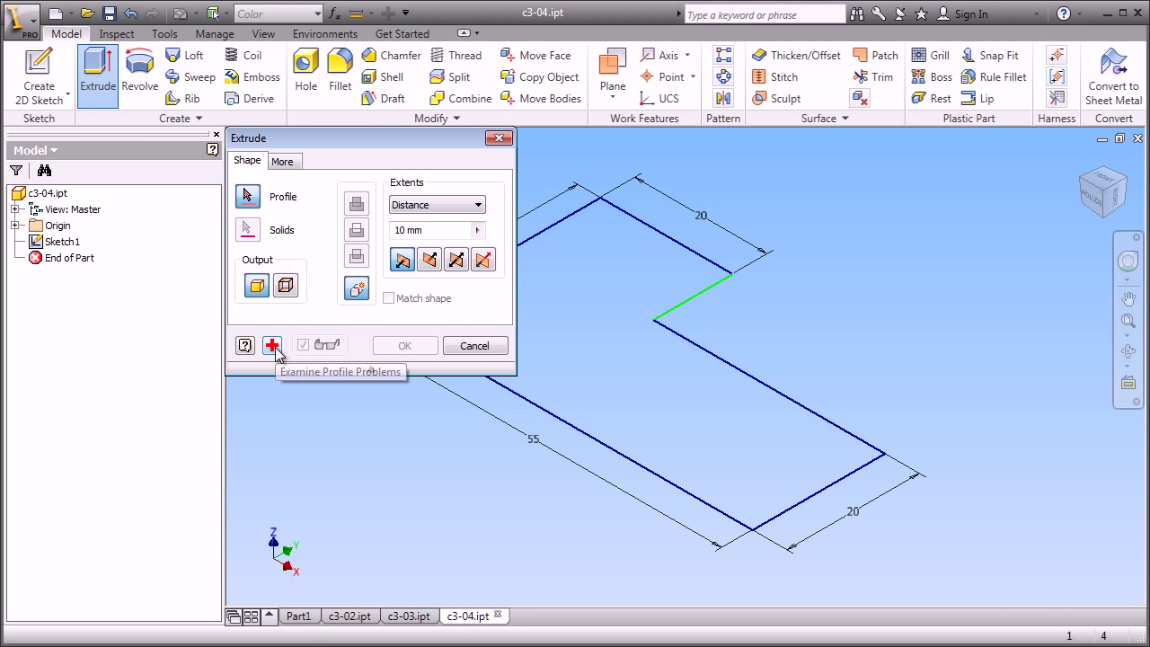
- Apply Sketch Doctor's Close Loop to seal the L-profile's gap and merge the redundant points
left_click(274, 347)
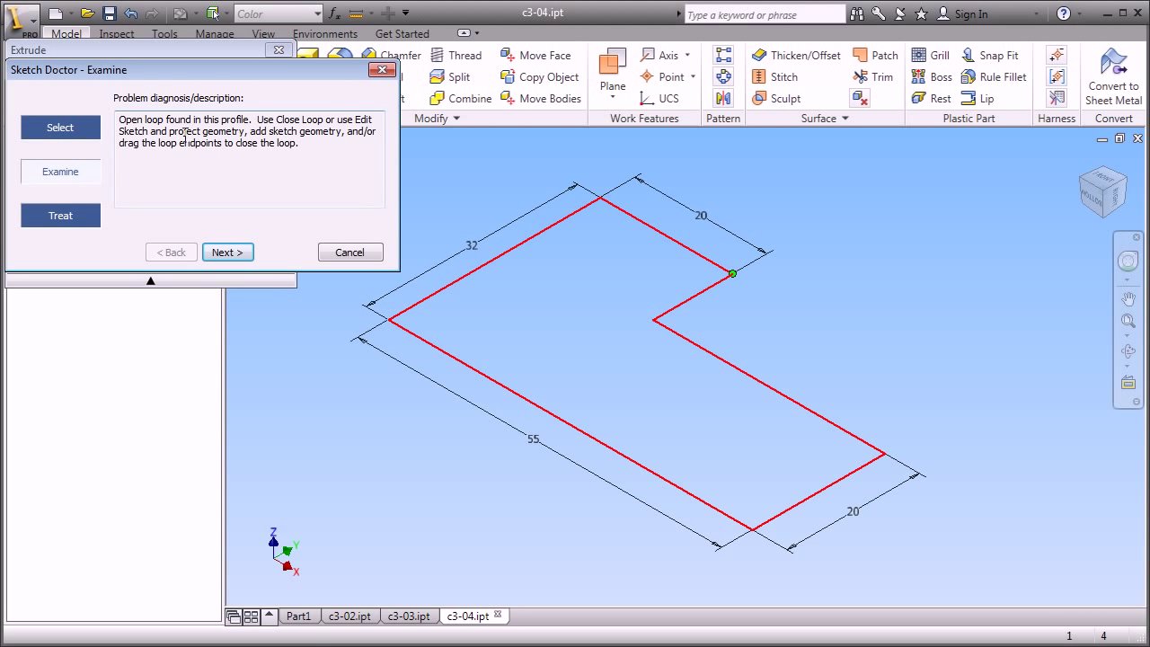
left_click(237, 253)
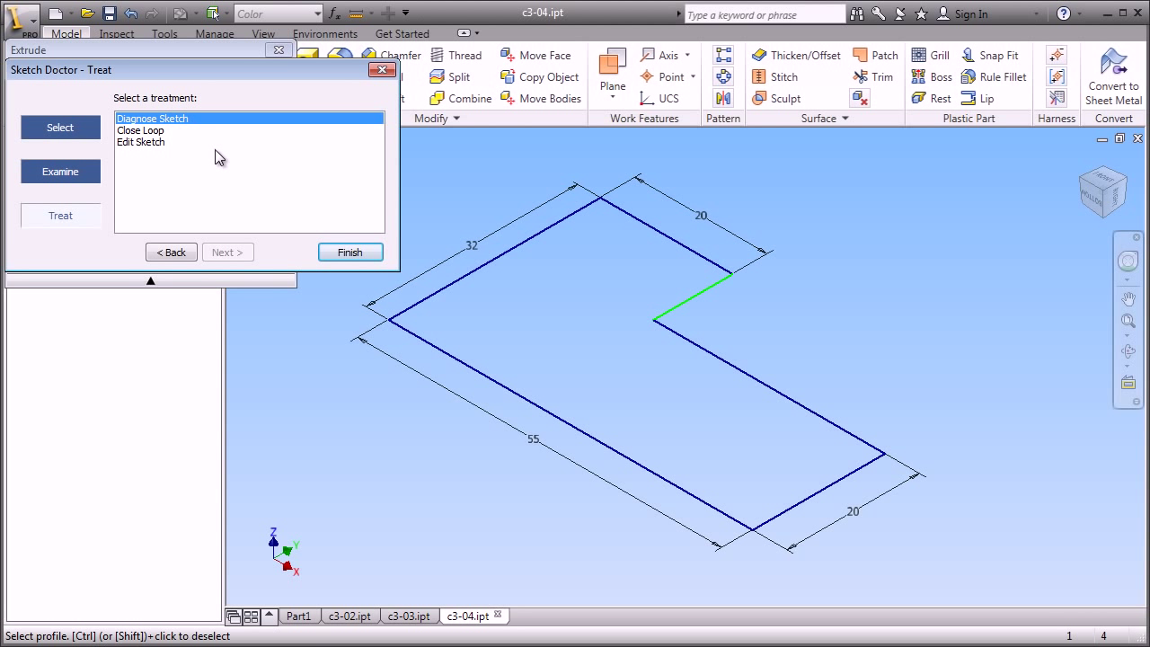
left_click(154, 131)
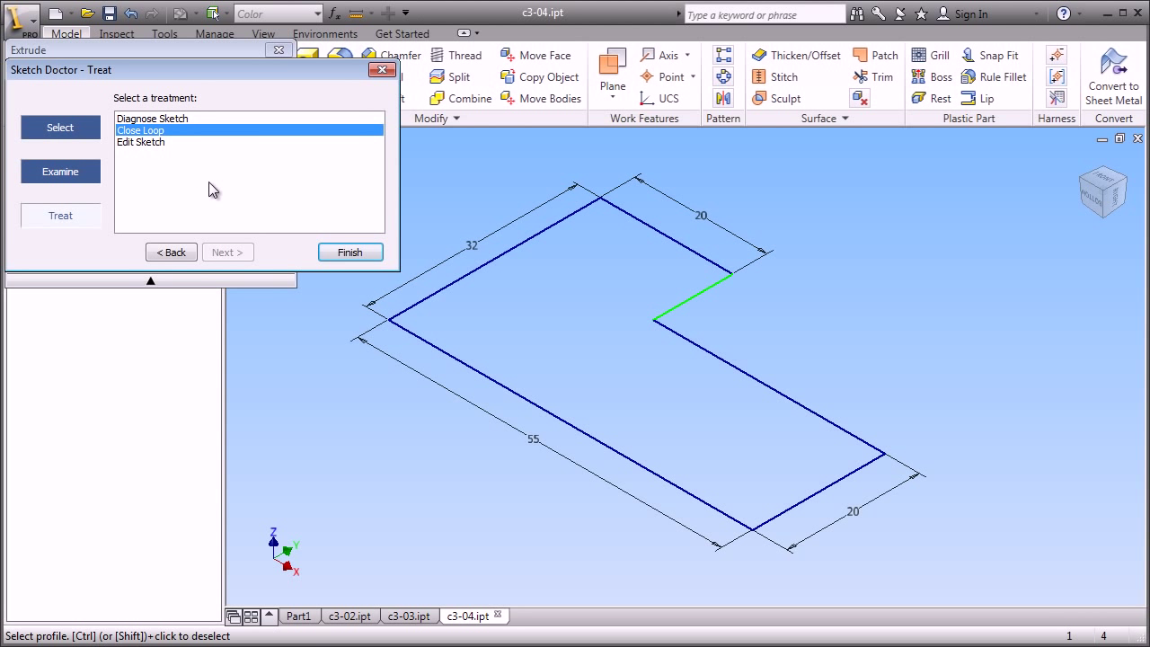
left_click(330, 255)
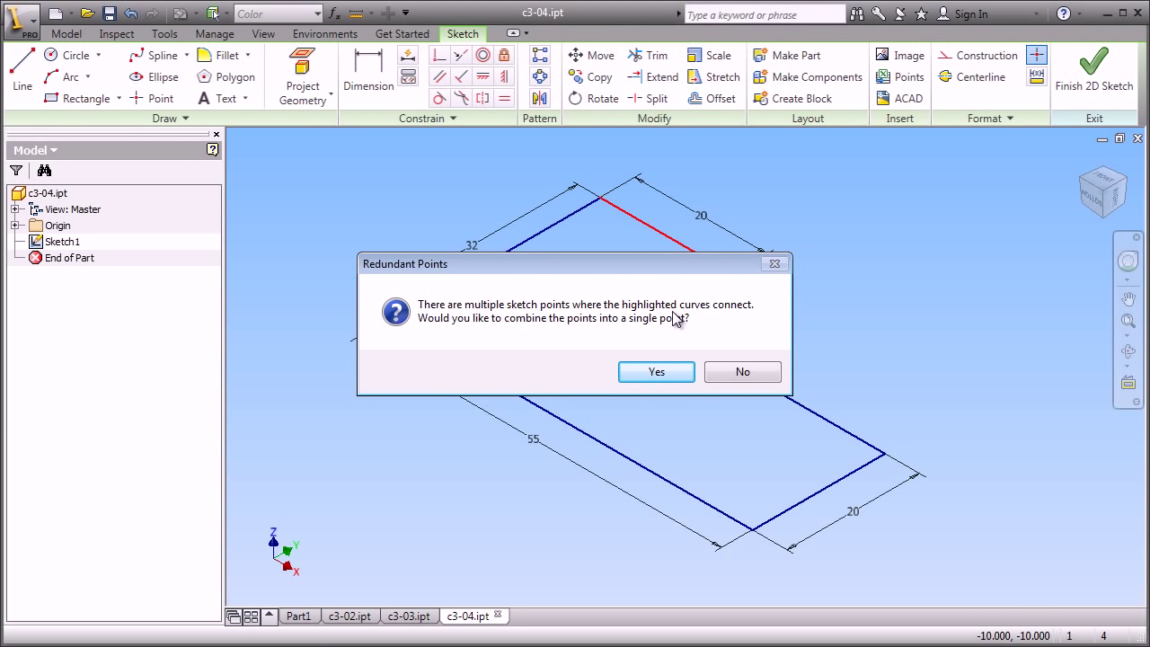
left_click_drag(647, 266, 849, 378)
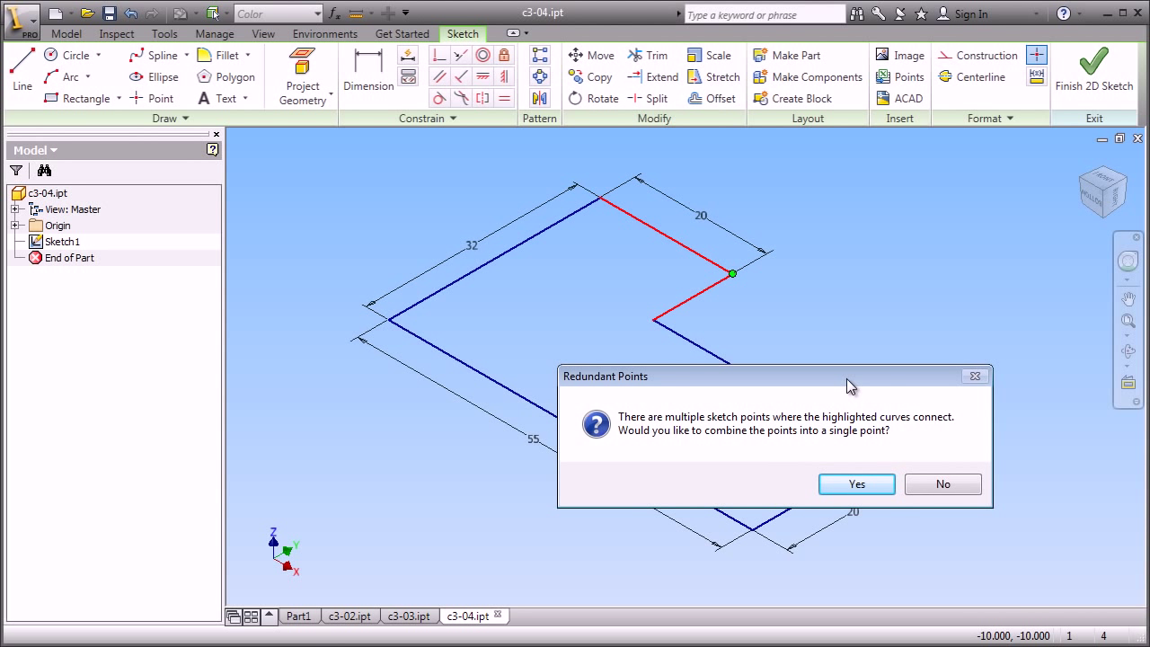
left_click(859, 486)
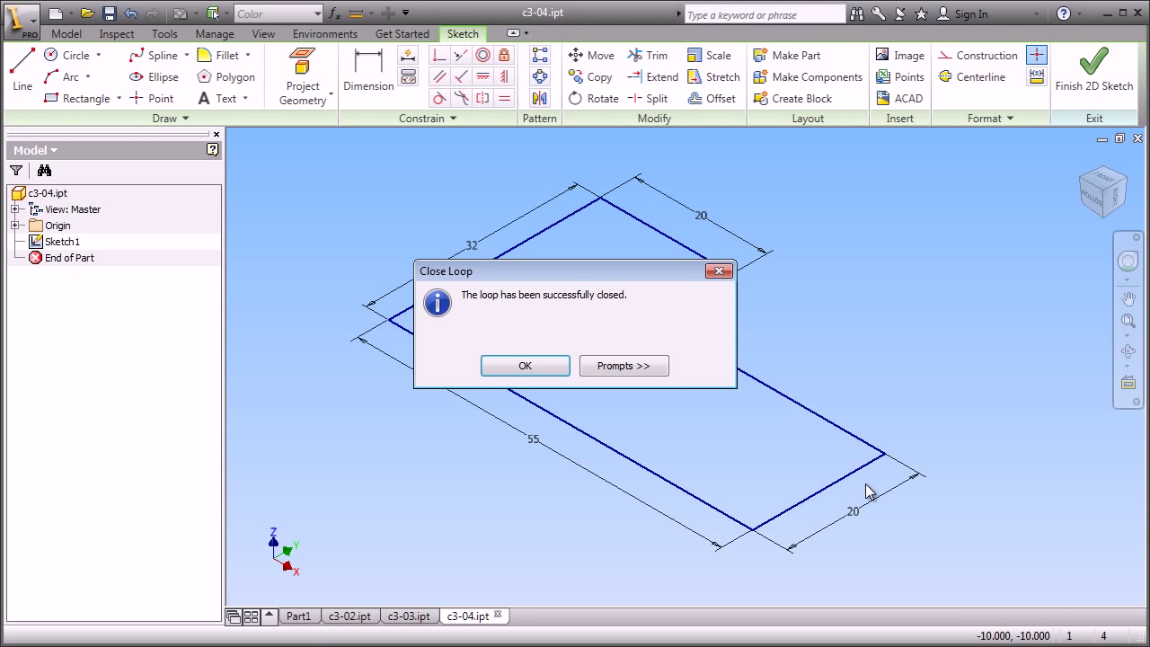
left_click(546, 363)
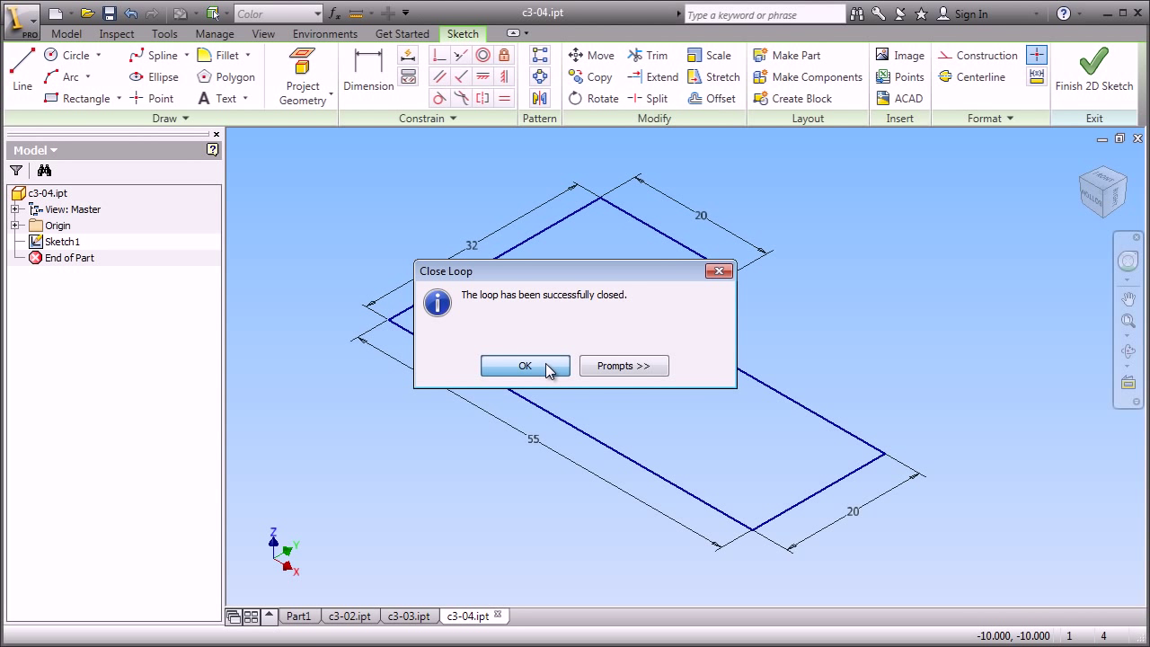
- Dimension the L-profile's short inner edge as 12, accepting it as a driven dimension
right_click(588, 355)
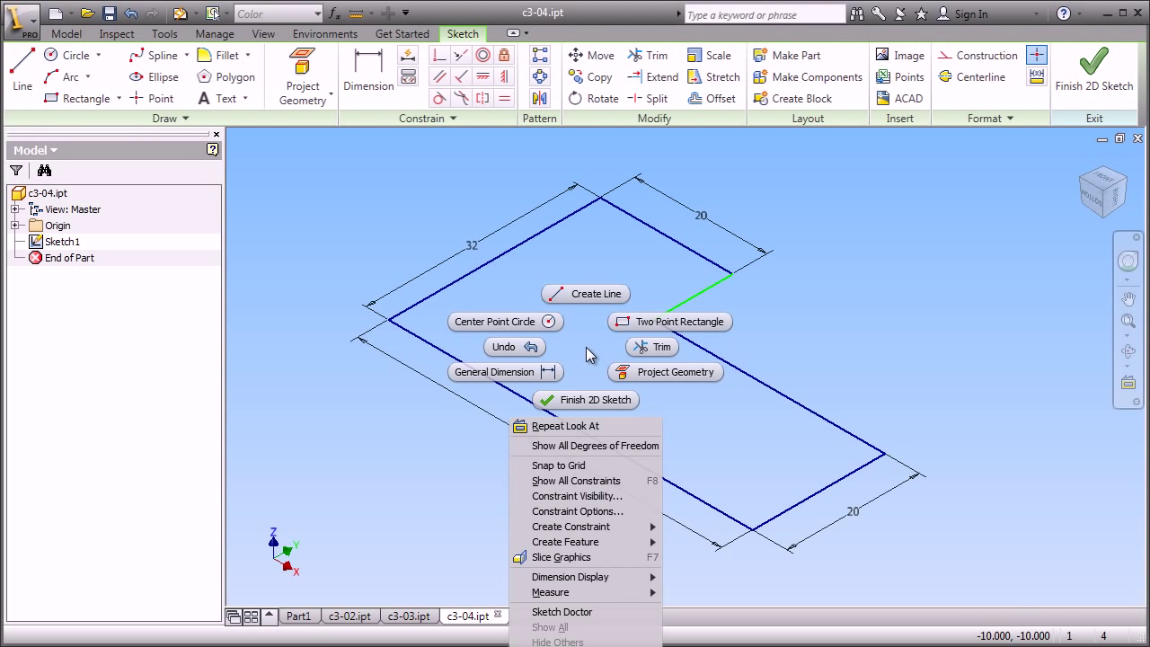
left_click(552, 370)
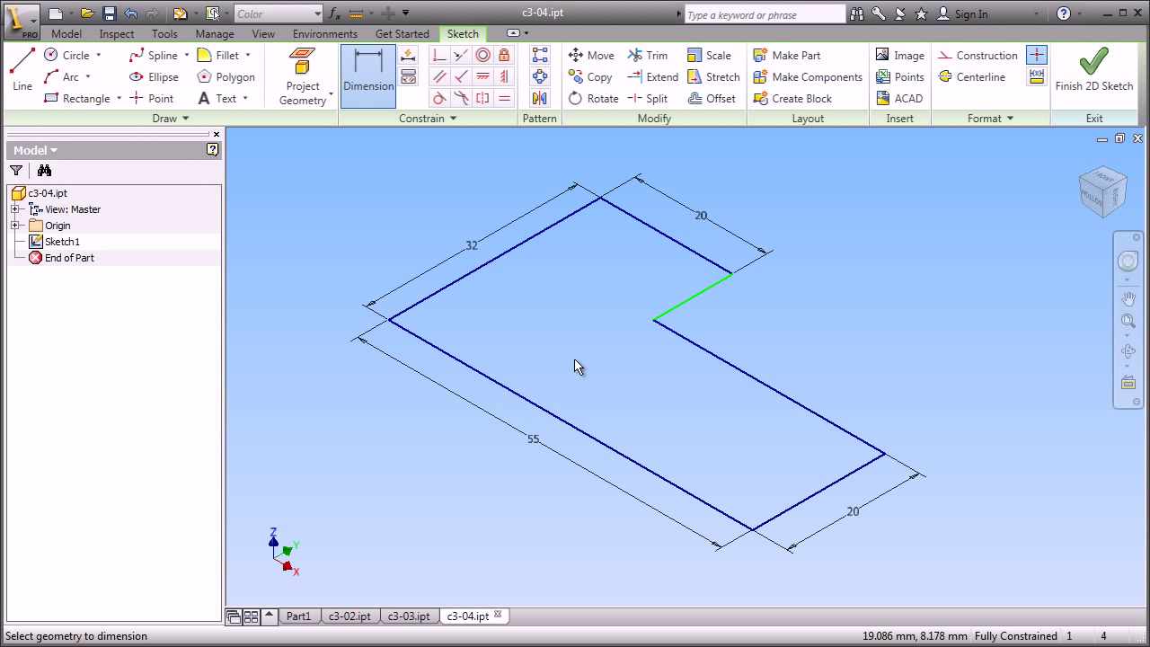
left_click(678, 307)
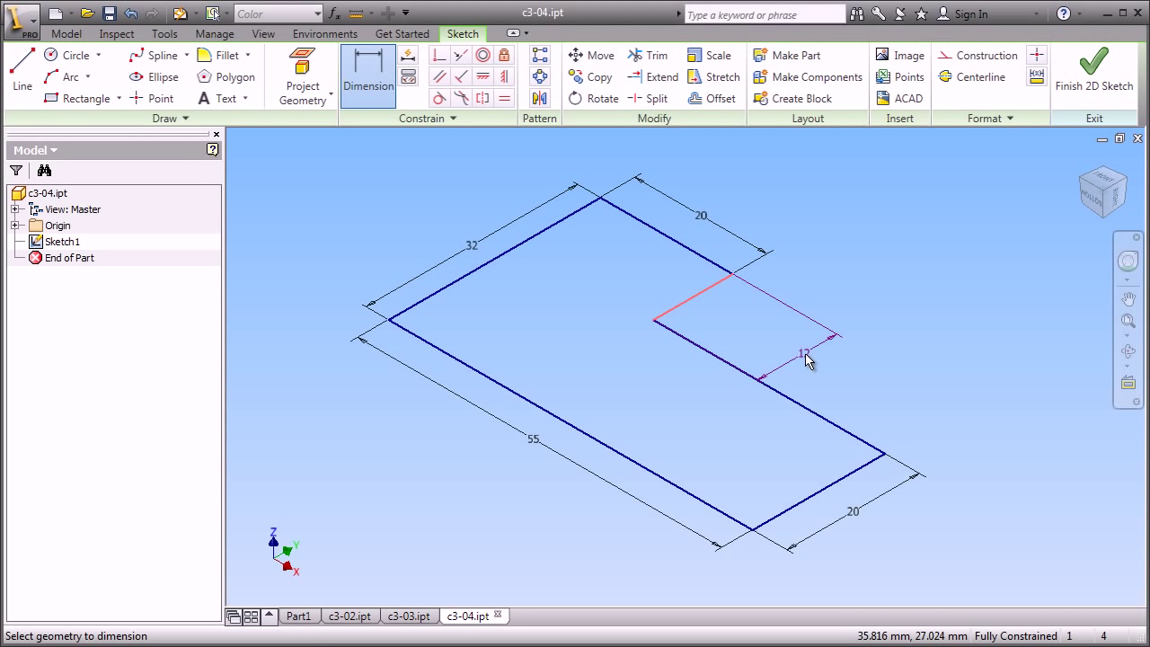
left_click(805, 358)
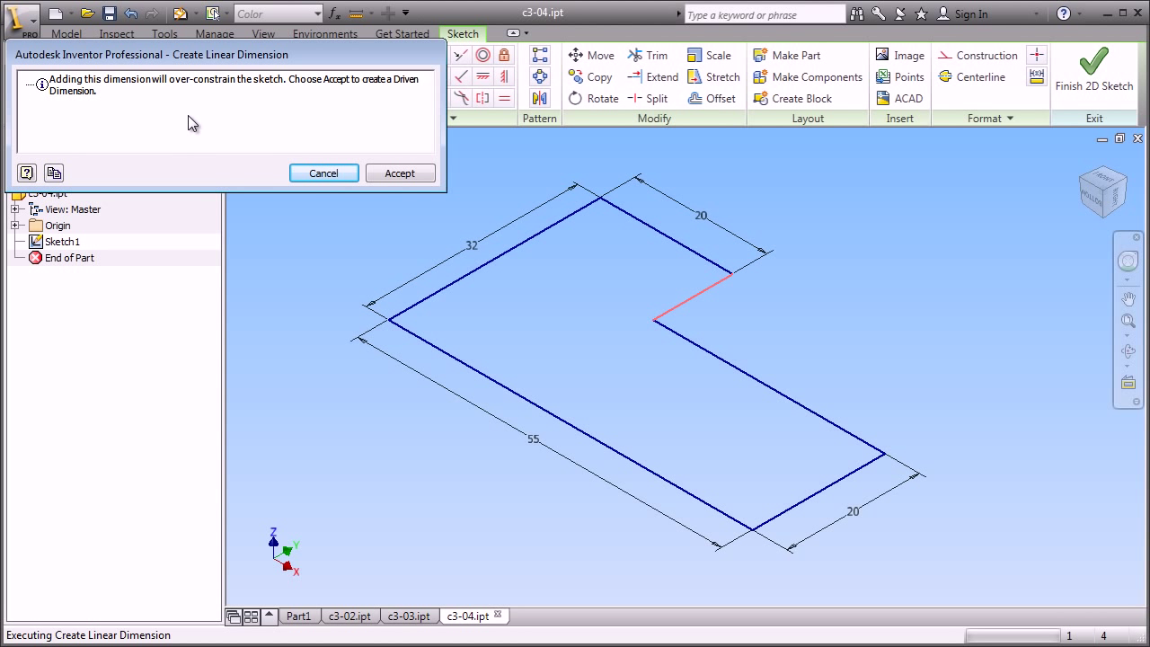
left_click(388, 178)
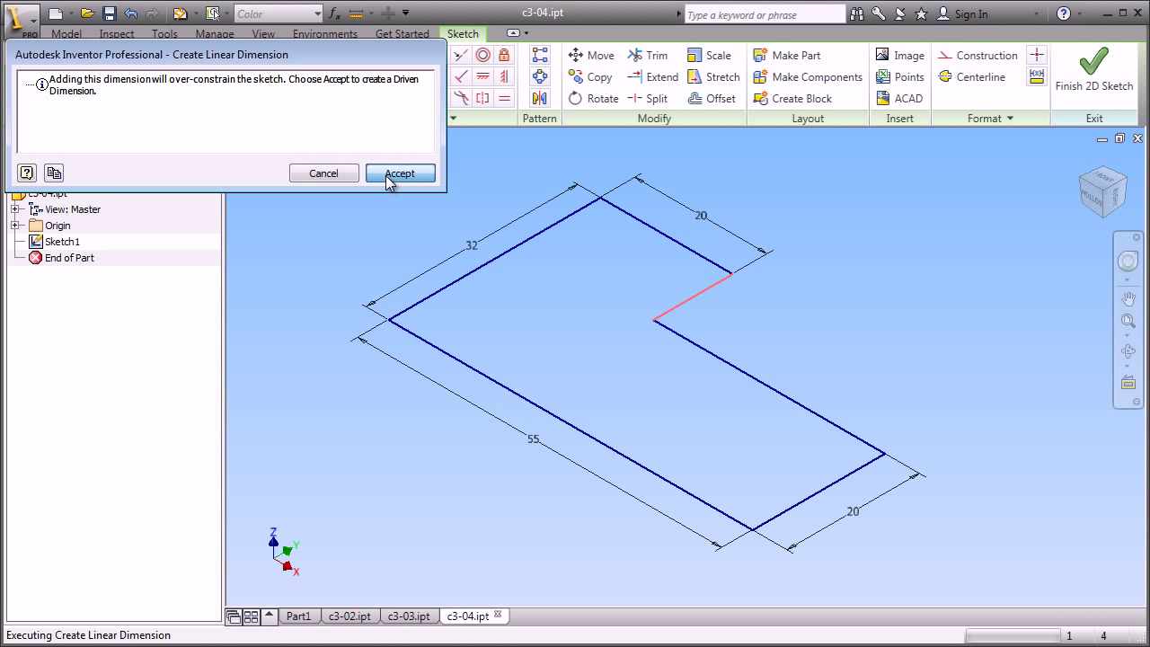